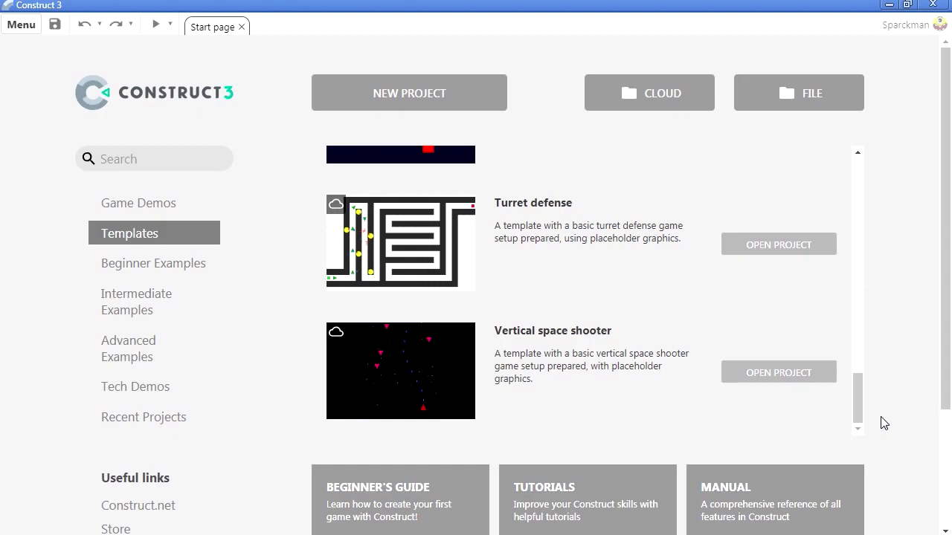
Step: Scroll the Templates list to Flapping bird and open that template
drag(859, 418, 857, 232)
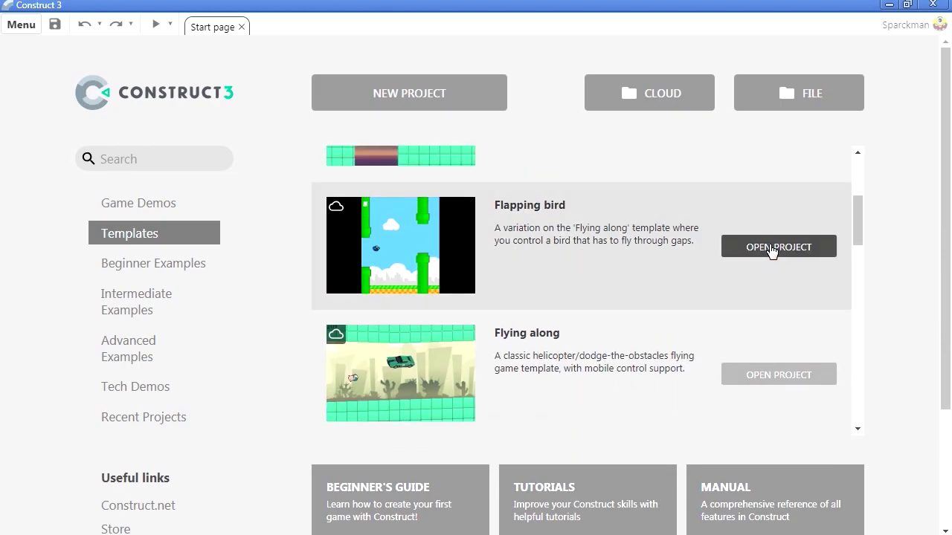
click(772, 251)
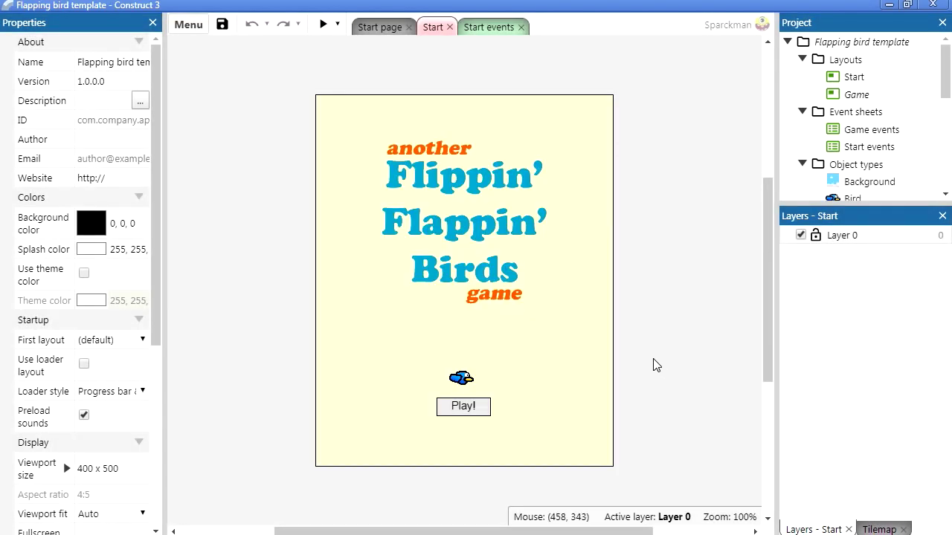
Step: Preview the game and play it, flapping the bird through the pipes
click(321, 25)
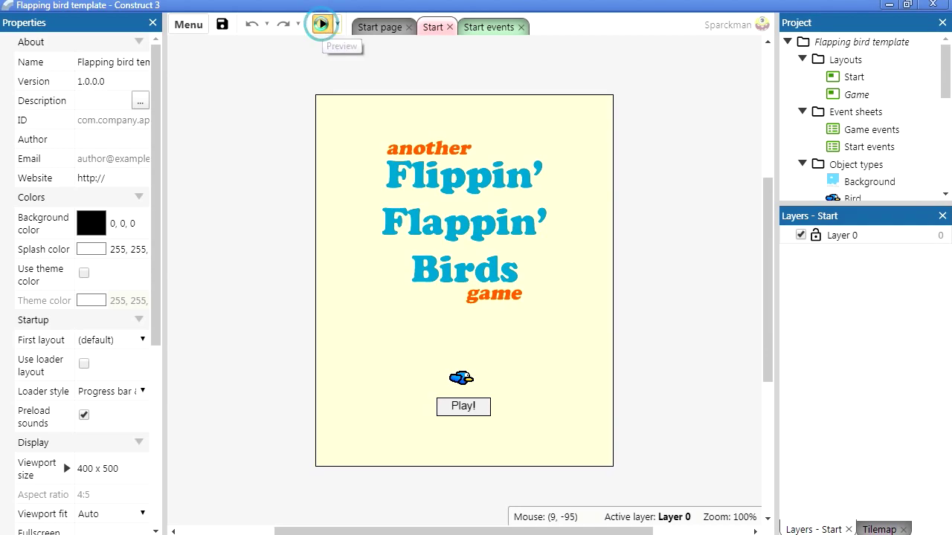
drag(574, 372, 577, 385)
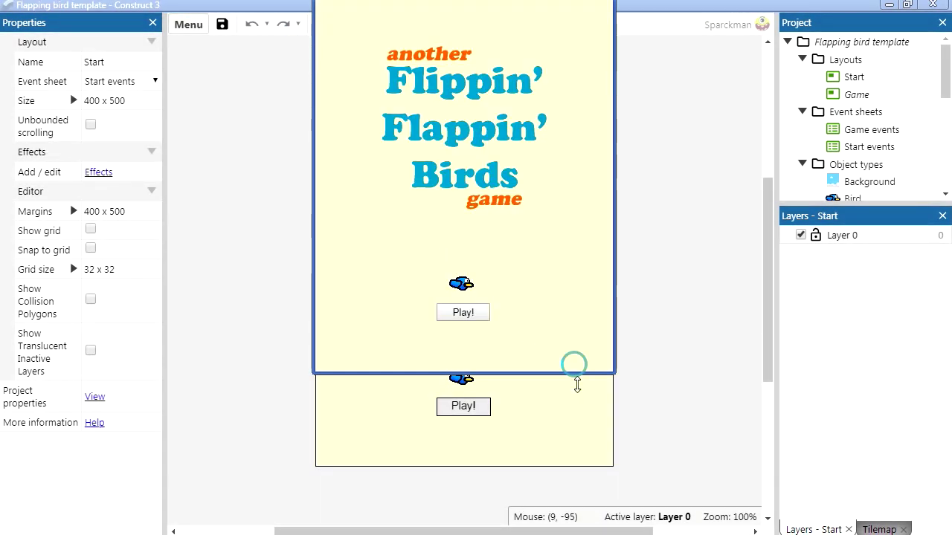
click(404, 365)
click(382, 375)
click(380, 353)
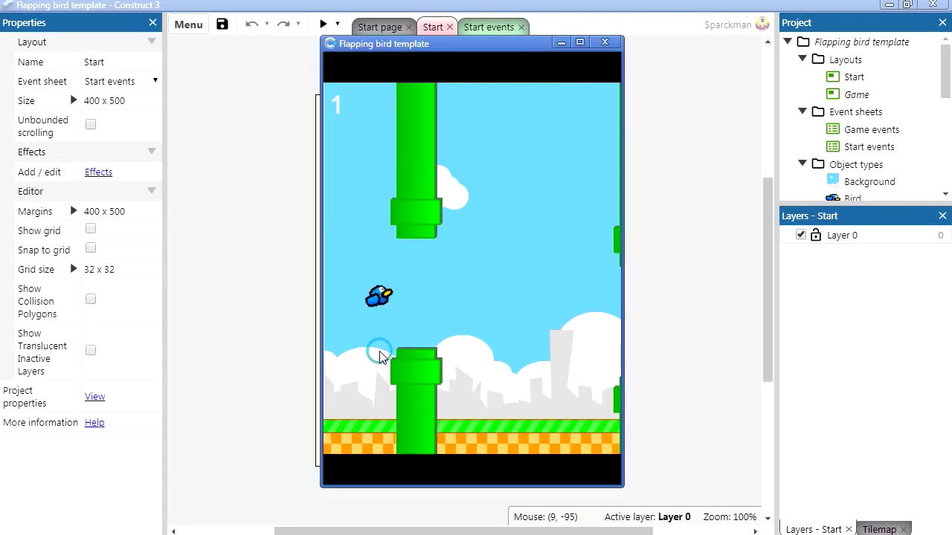
click(388, 372)
click(389, 376)
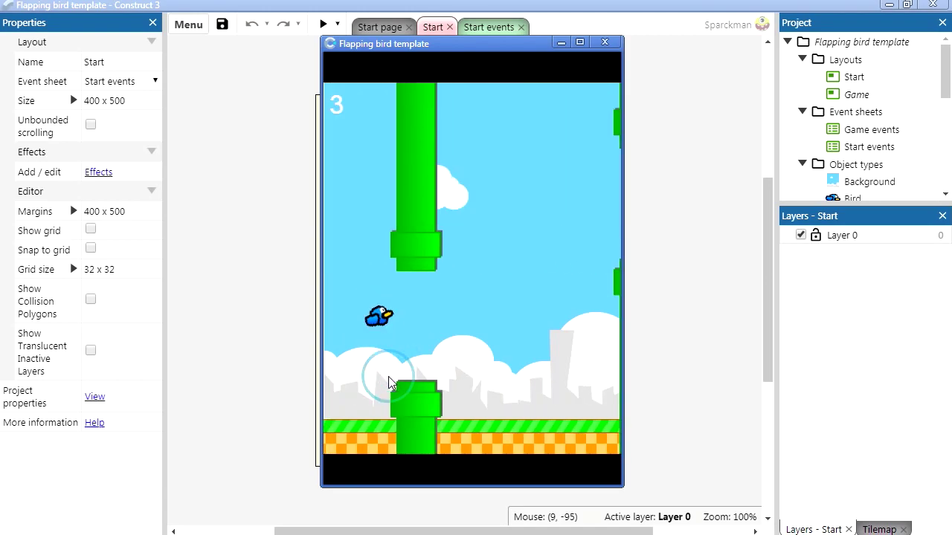
click(387, 374)
click(380, 274)
click(424, 401)
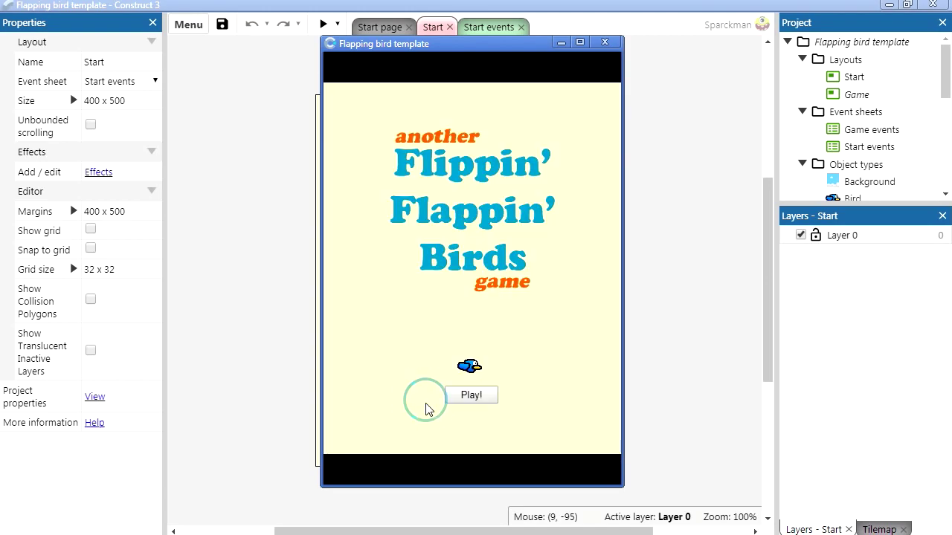
Step: Reposition the preview window, close it, and select the background sprite on the Start layout
drag(499, 46, 561, 82)
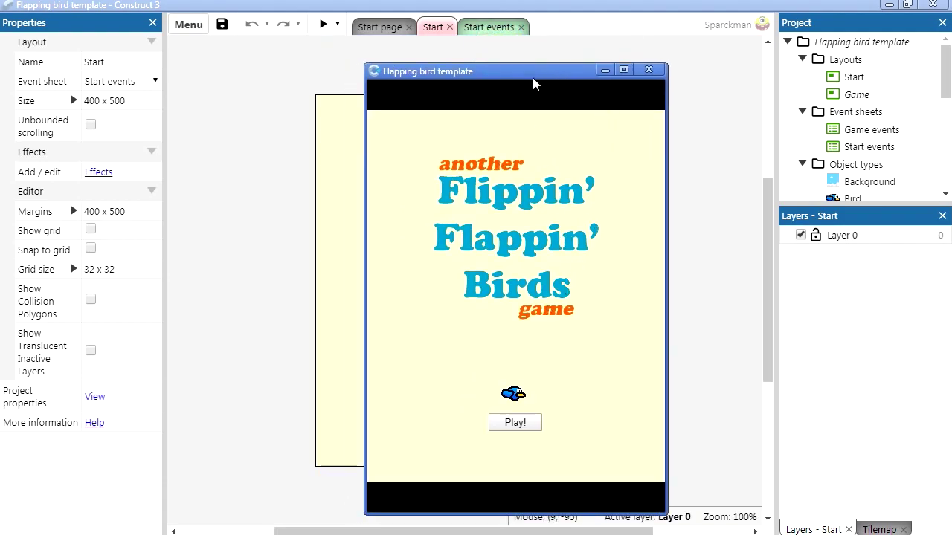
drag(533, 63, 542, 87)
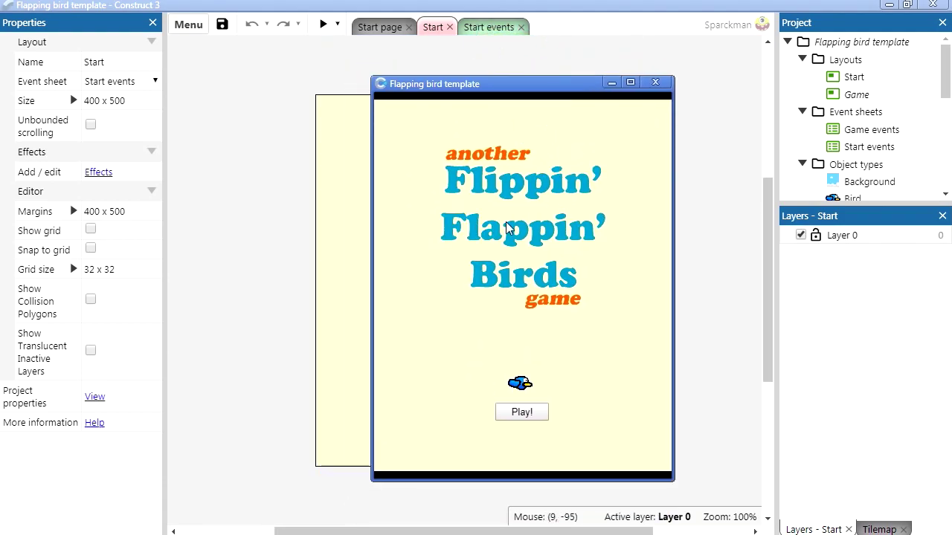
click(655, 82)
click(492, 282)
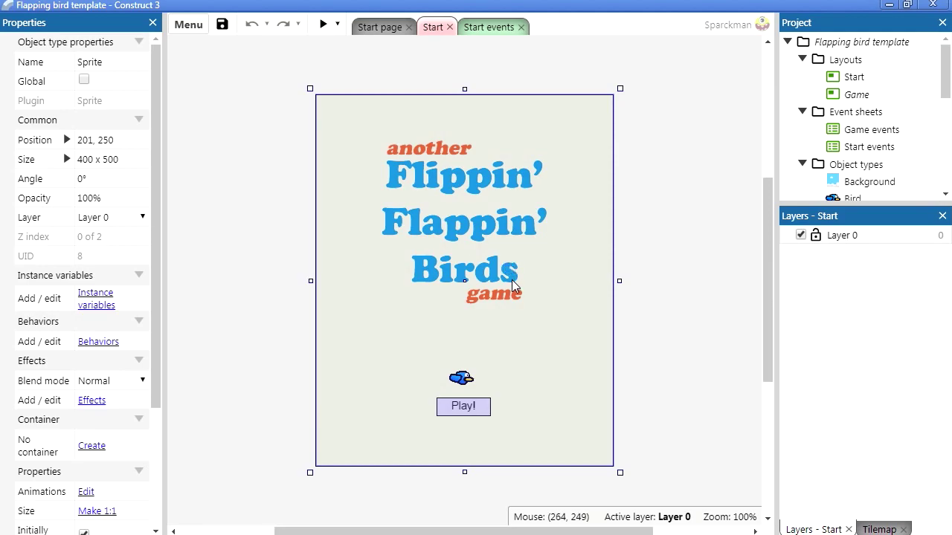
Step: Review the Start events and Game events sheets, scrolling through the game logic
click(497, 29)
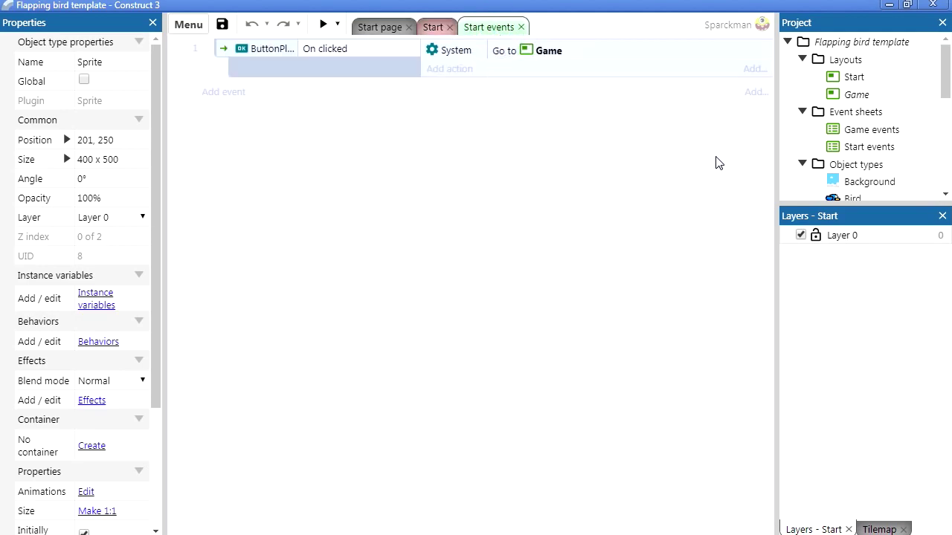
click(871, 134)
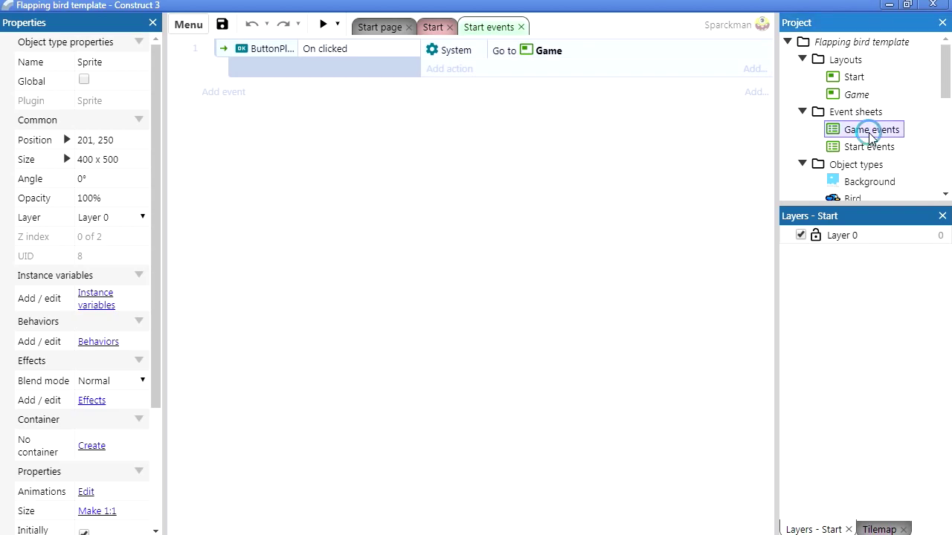
double_click(871, 132)
double_click(869, 147)
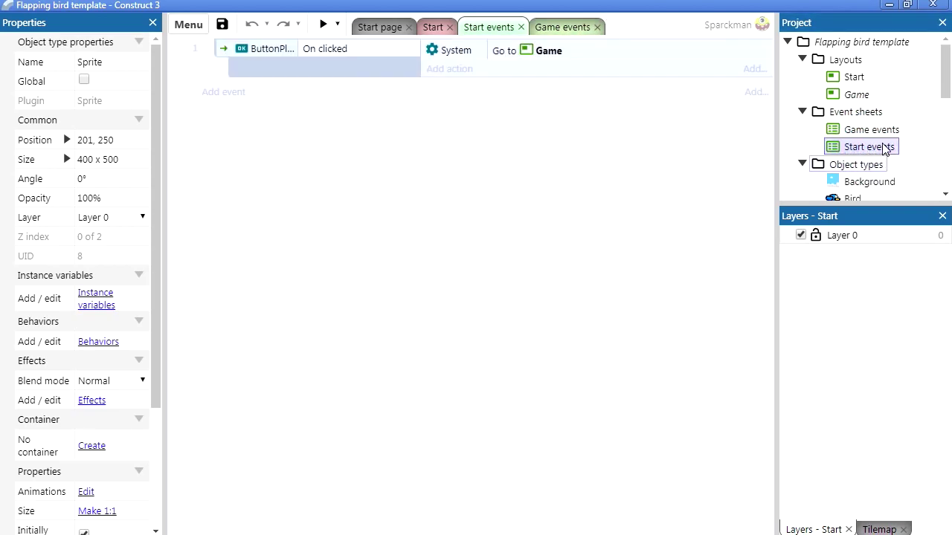
double_click(862, 130)
scroll(520, 342, down, 10)
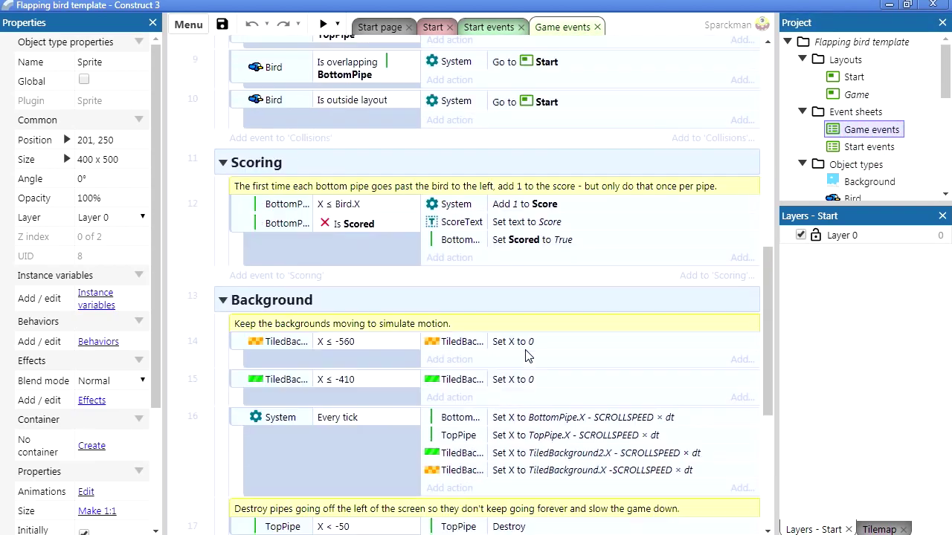
scroll(524, 357, down, 5)
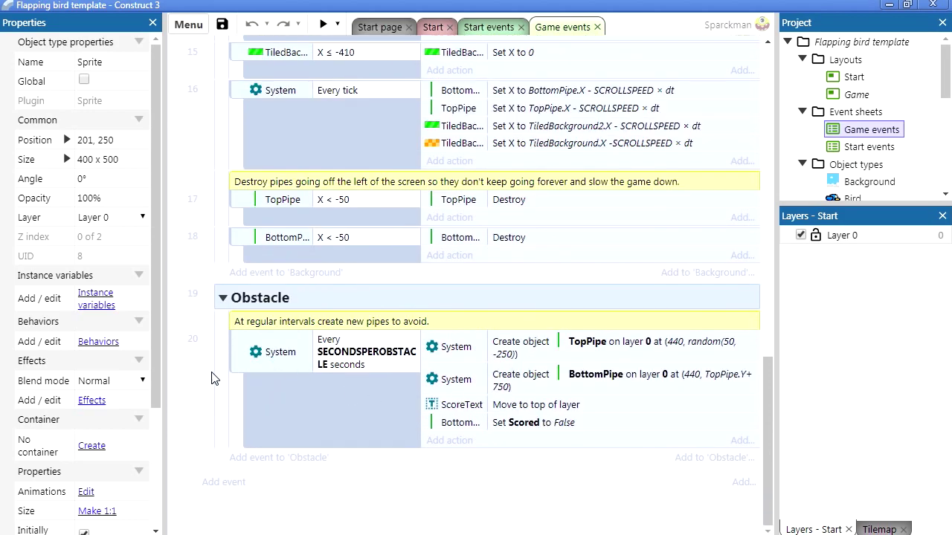
scroll(484, 414, up, 10)
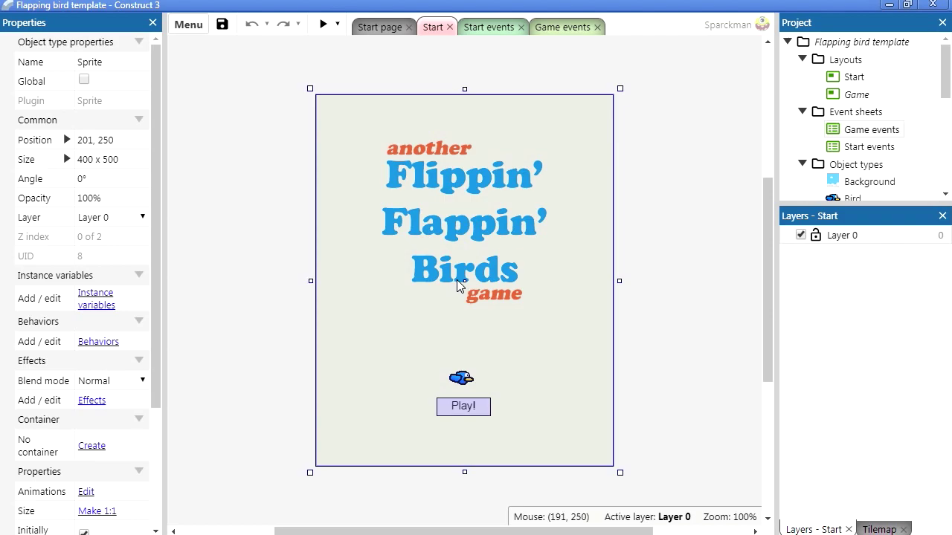
double_click(849, 199)
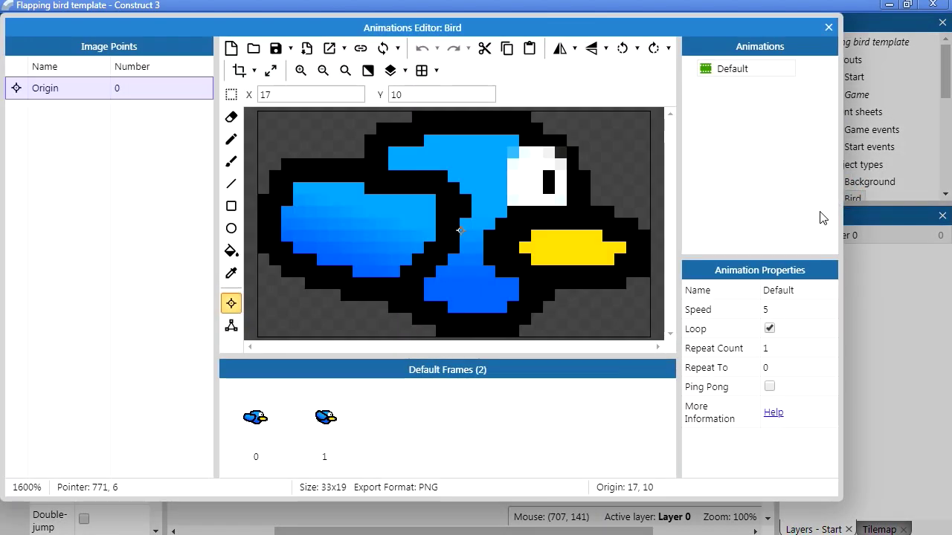
click(271, 422)
click(325, 429)
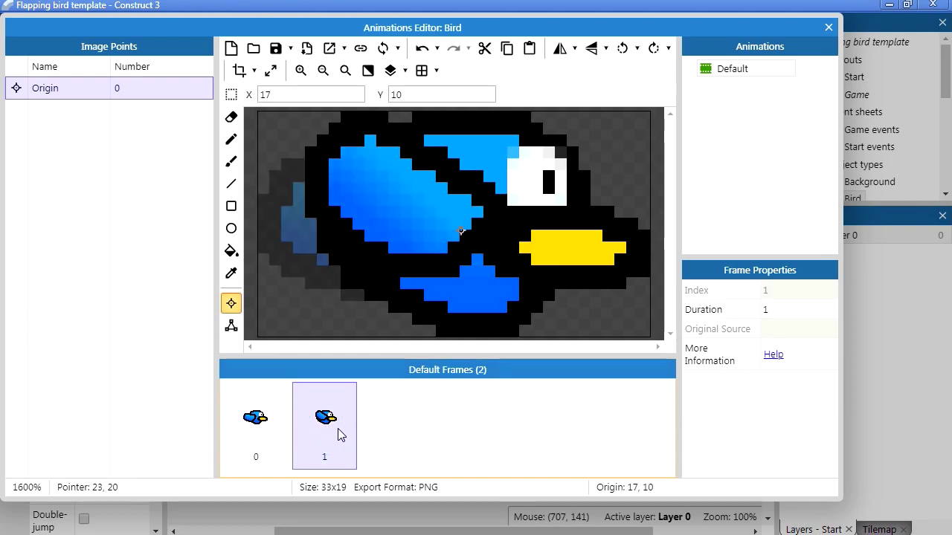
click(261, 430)
click(329, 433)
click(265, 434)
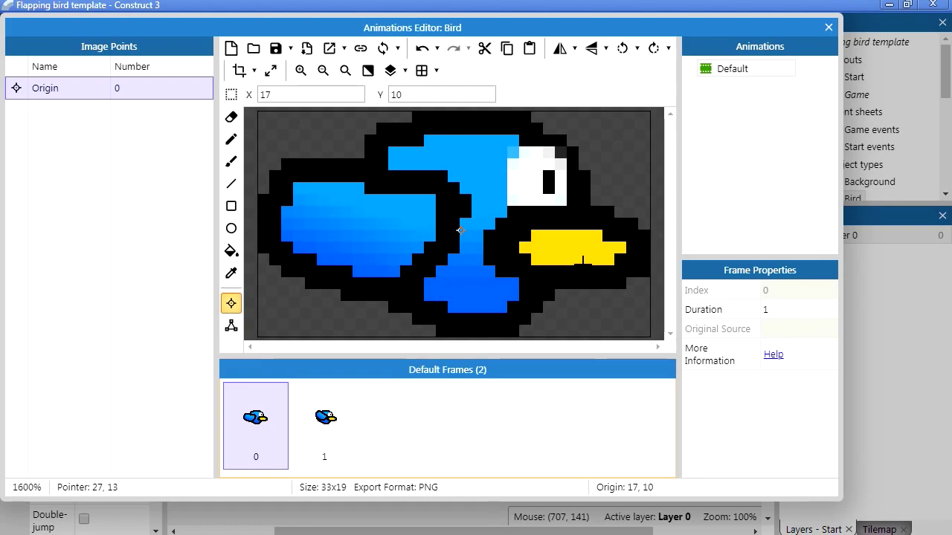
key(Escape)
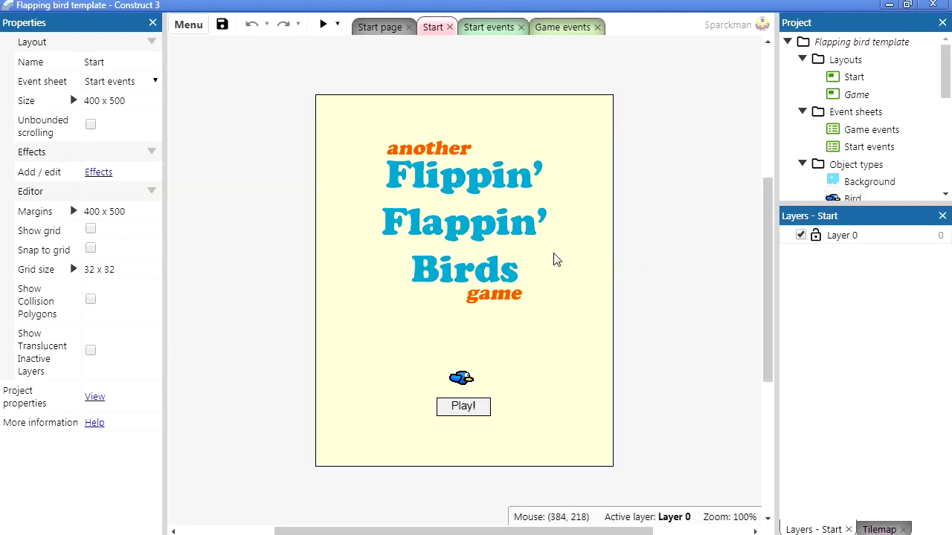
click(191, 26)
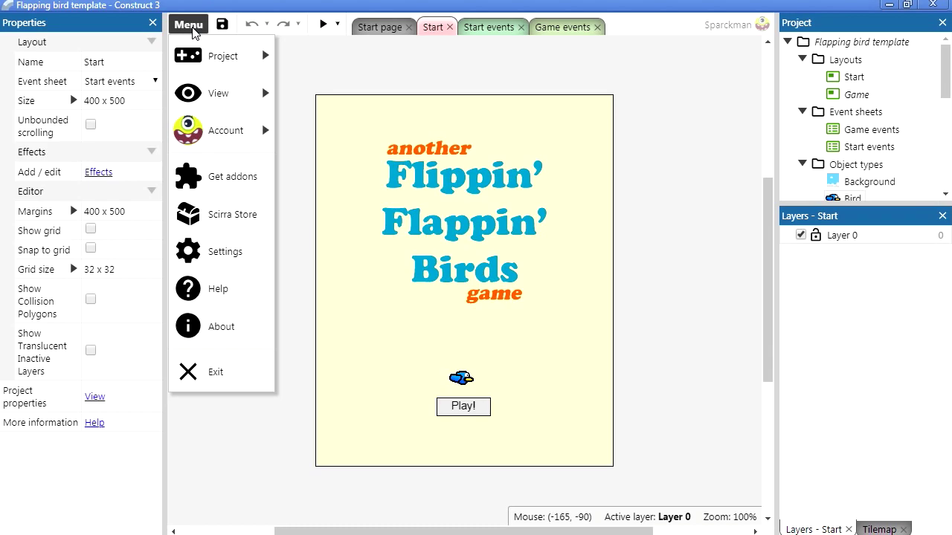
Step: Bring up the export platform chooser and try Scirra Arcade, Web (HTML5) and Android (Cordova)
click(223, 66)
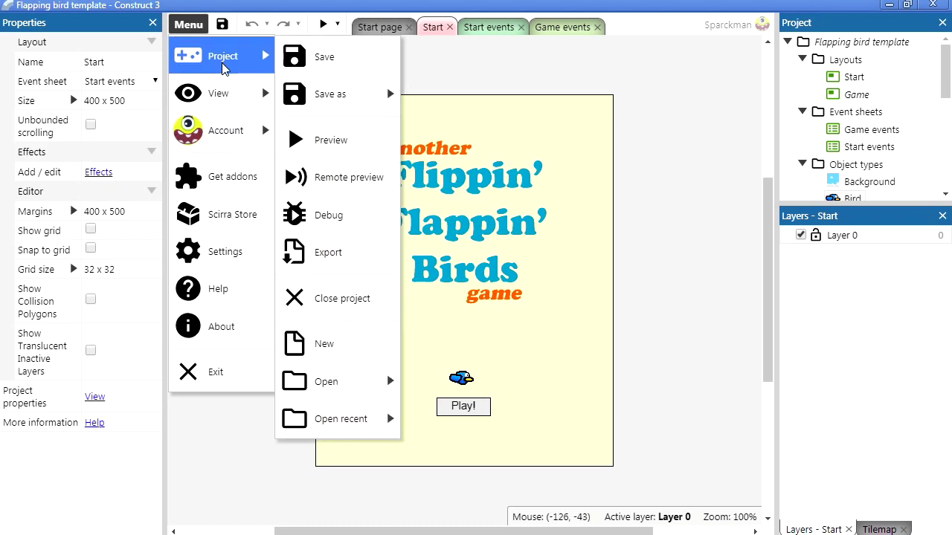
click(350, 263)
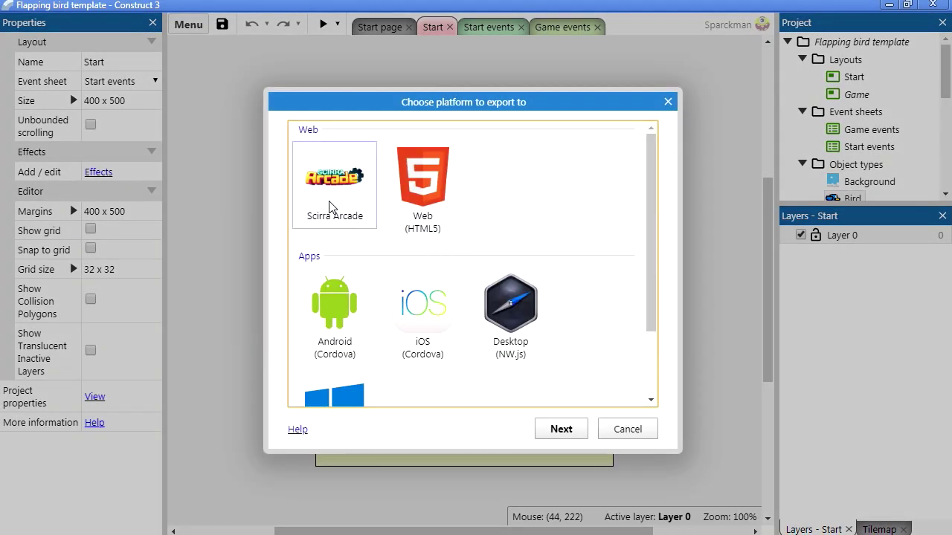
click(331, 200)
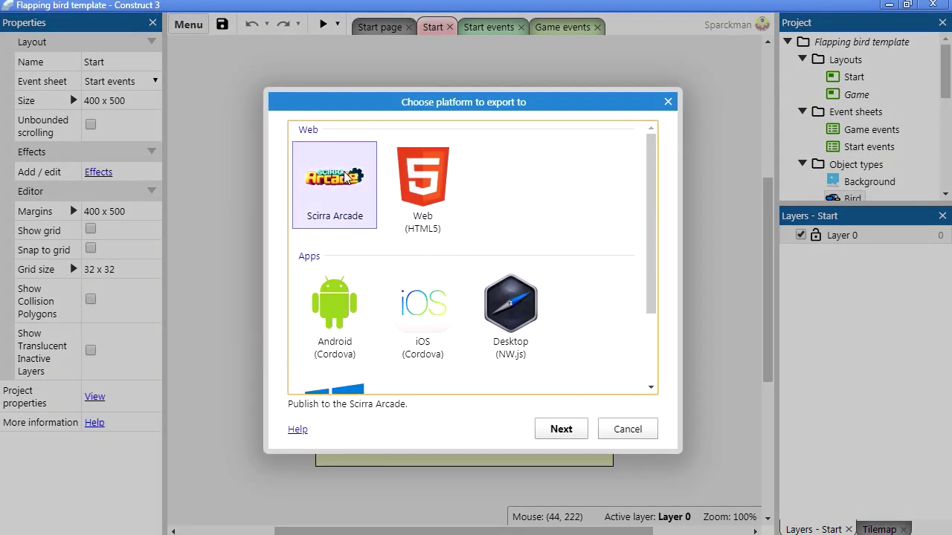
click(455, 200)
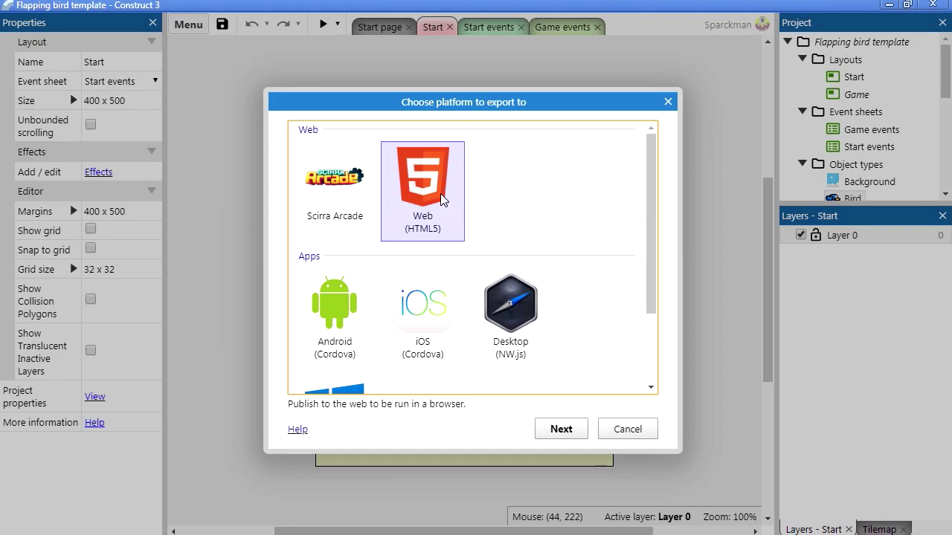
click(342, 318)
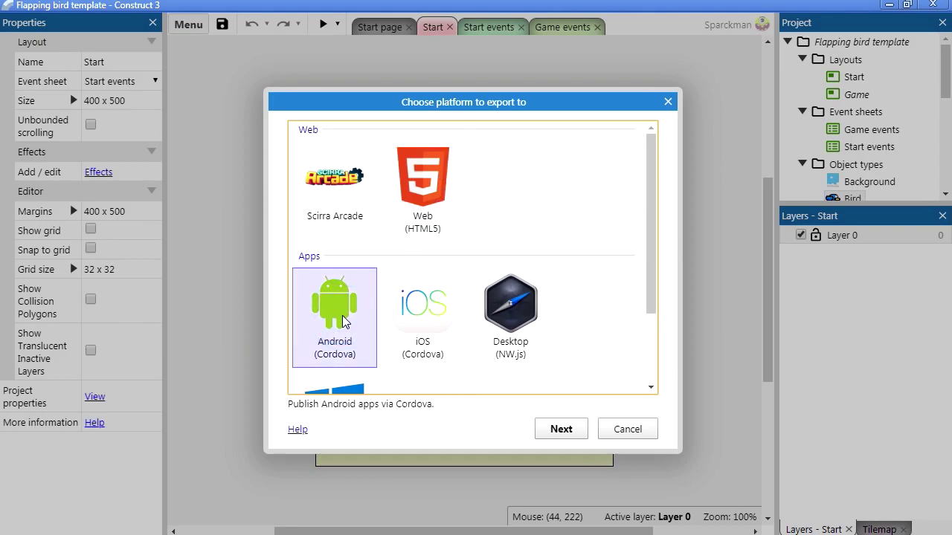
Step: Compare iOS, Desktop (NW.js), UWP and Web tiles, then select Android (Cordova)
click(421, 320)
click(507, 318)
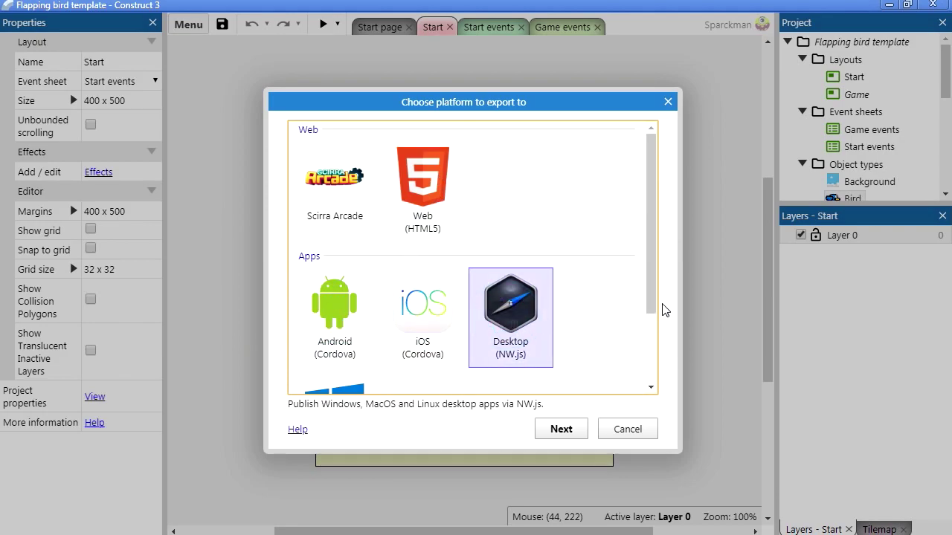
drag(653, 293, 602, 365)
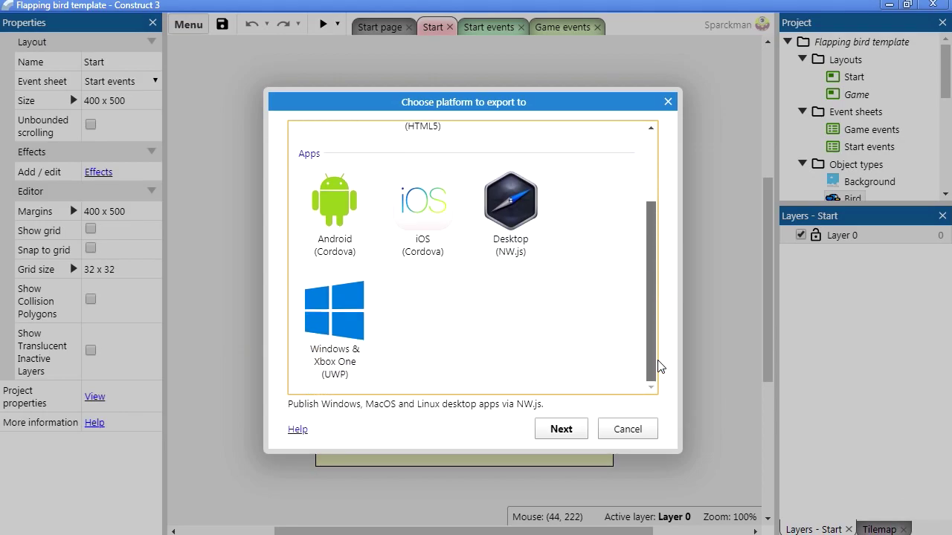
click(338, 319)
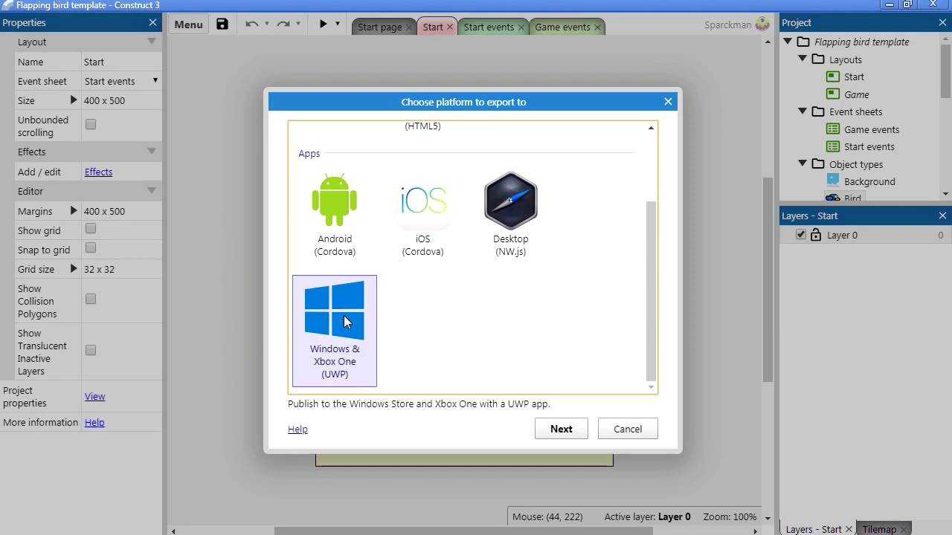
drag(652, 312, 659, 245)
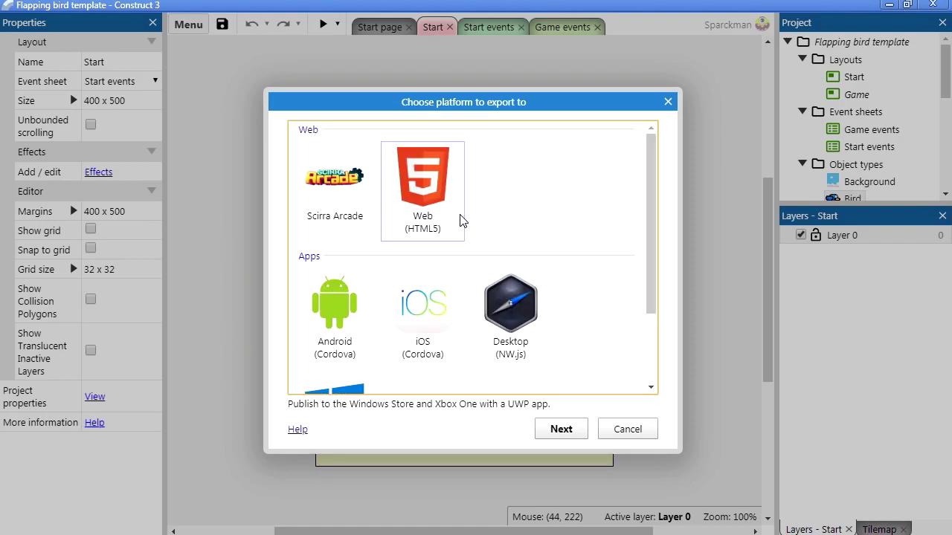
click(456, 236)
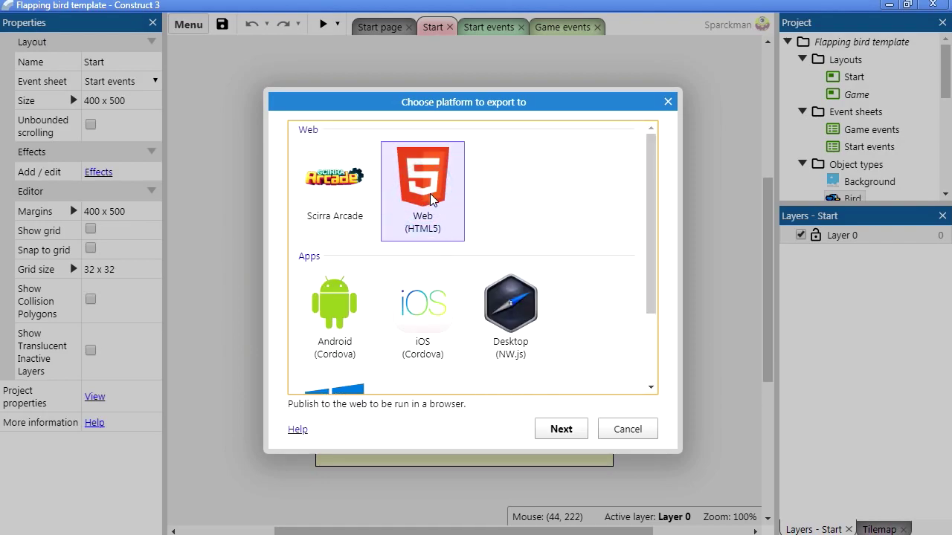
drag(647, 217, 657, 264)
click(335, 215)
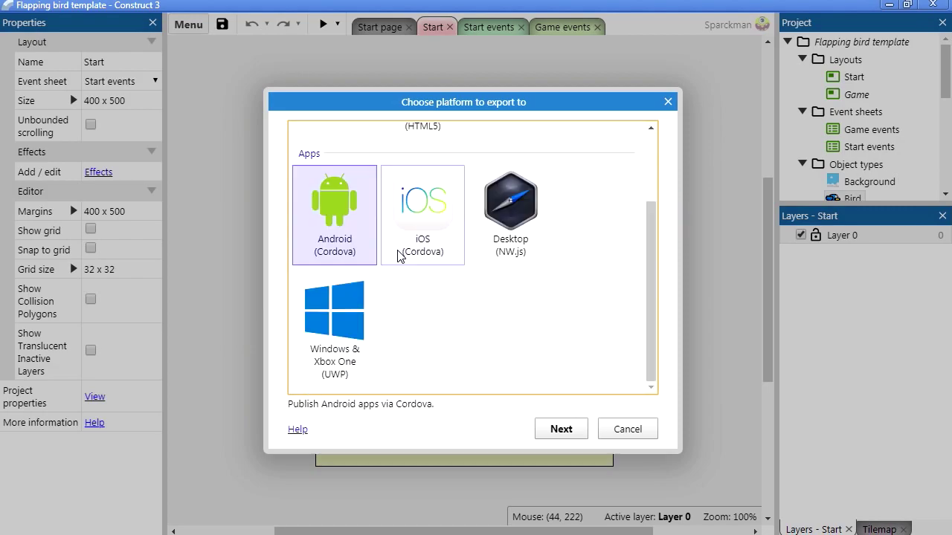
Step: Continue the Android export, dismiss the app ID warning, and bring up Project Properties
click(559, 429)
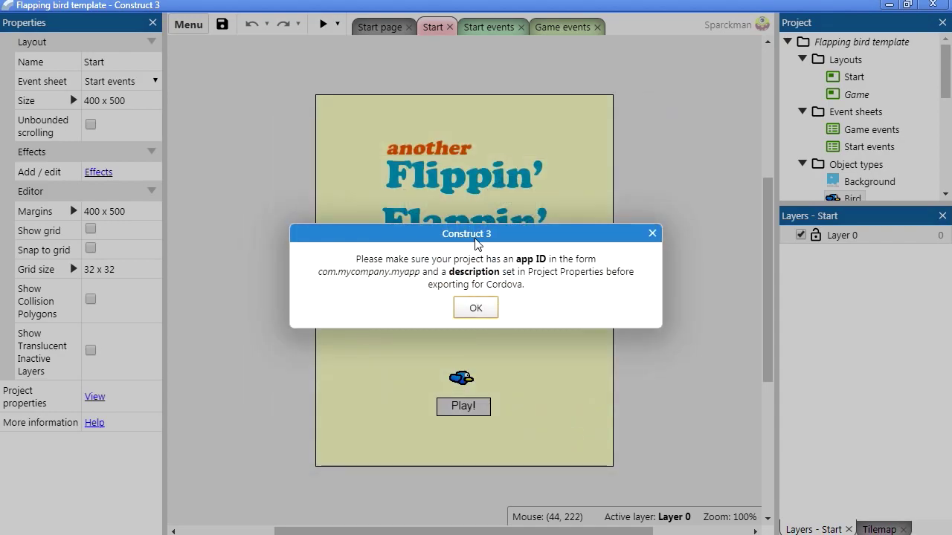
drag(480, 238, 473, 176)
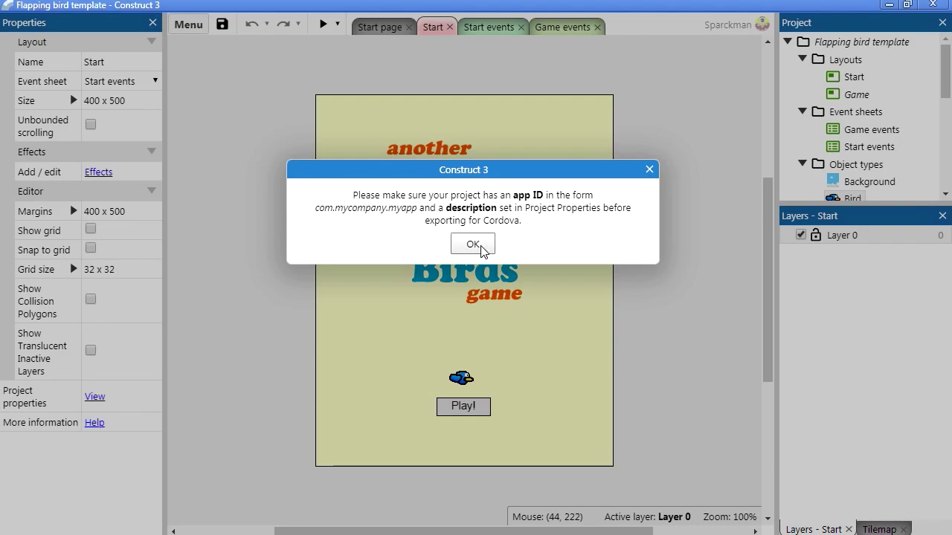
click(473, 244)
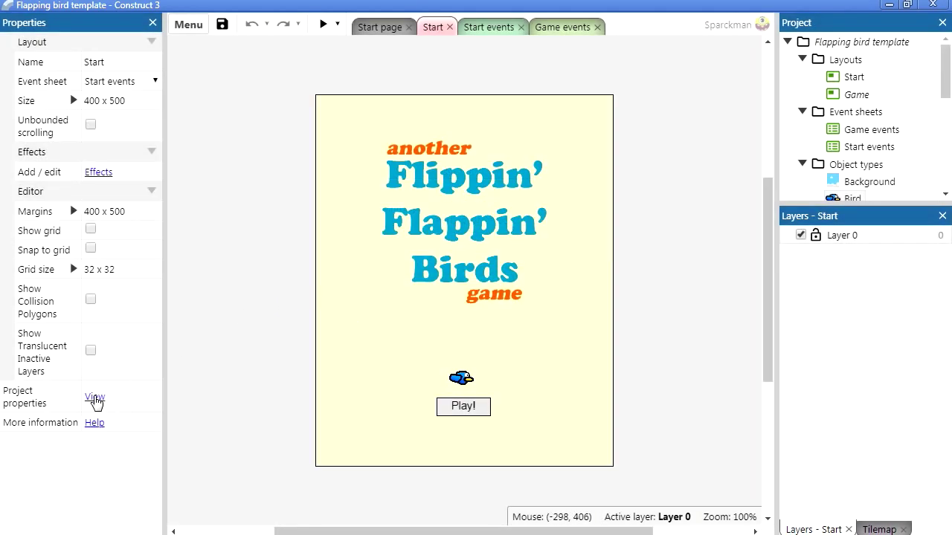
click(94, 398)
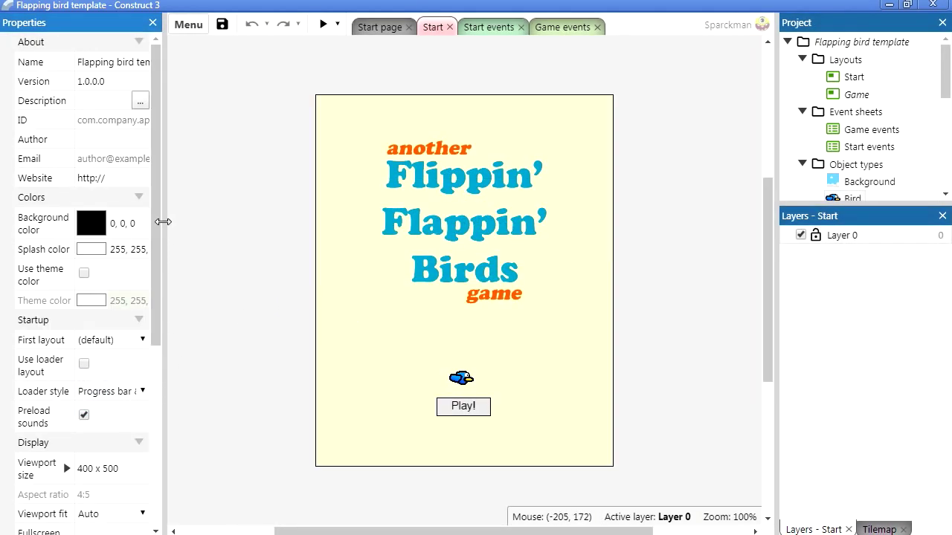
Step: Widen the properties panel and rename the project to 'super flapper bird'
drag(162, 222, 246, 223)
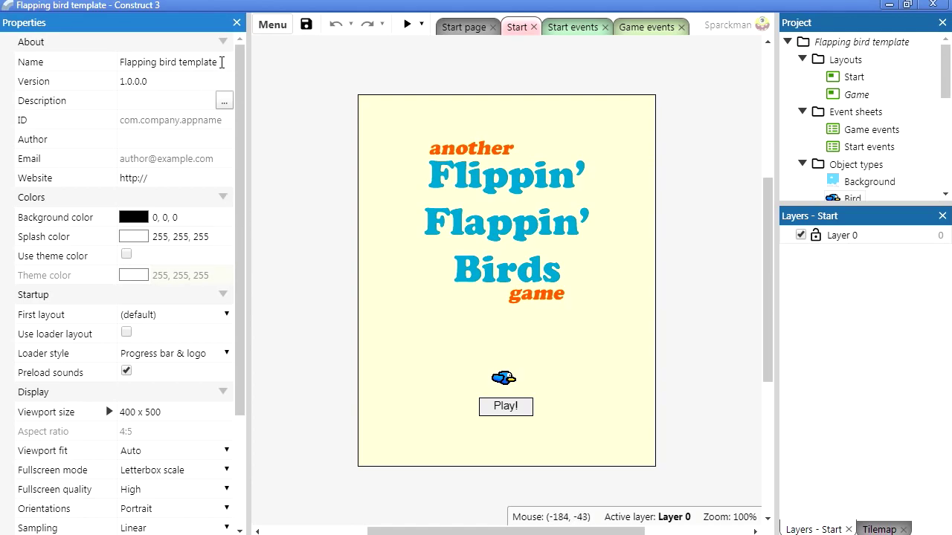
click(222, 62)
click(137, 62)
drag(217, 62, 106, 65)
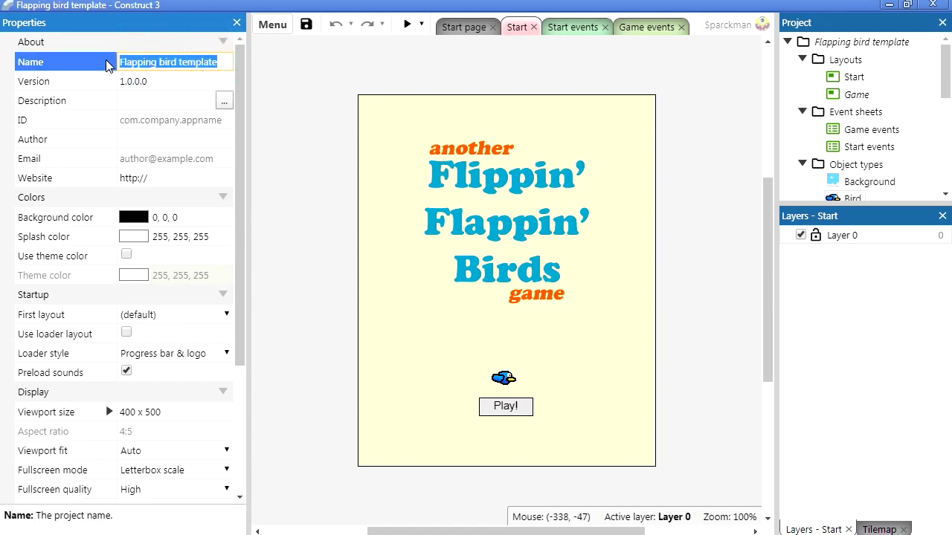
text(super)
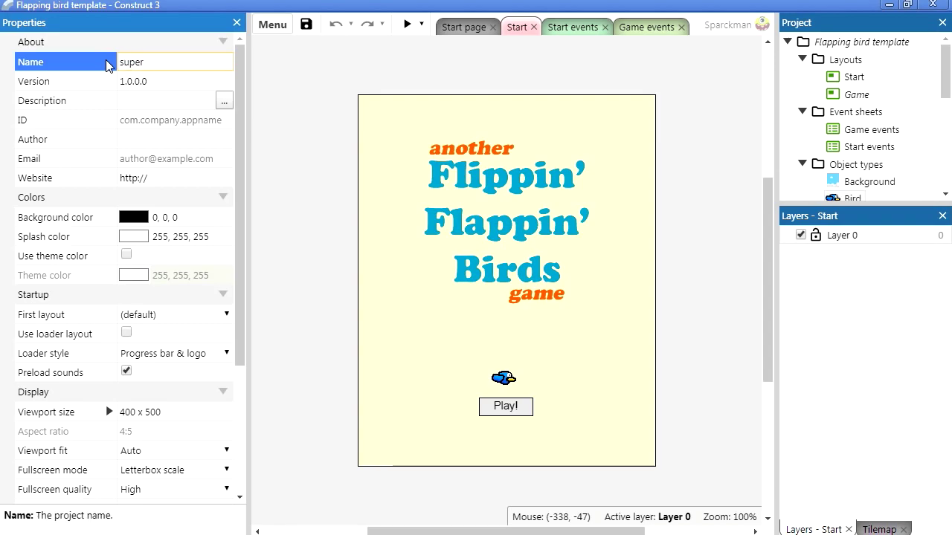
text( flapper bird)
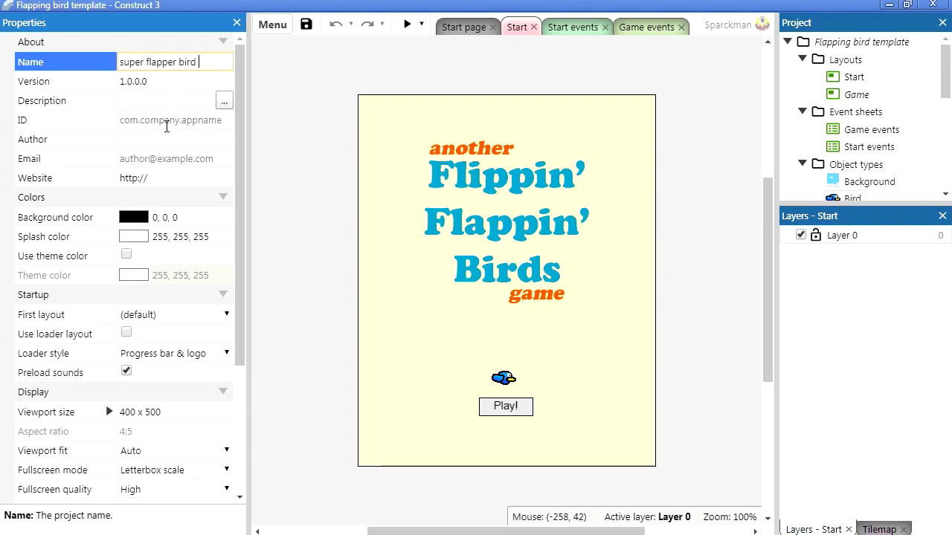
Step: Enter the reverse-domain app ID, the author and the contact e-mail address
click(175, 125)
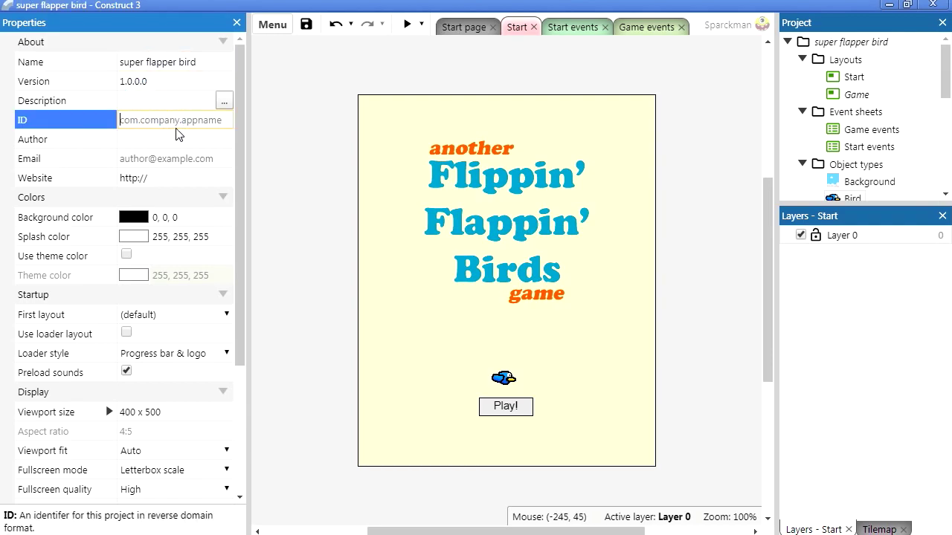
text(com.sparcksoft.)
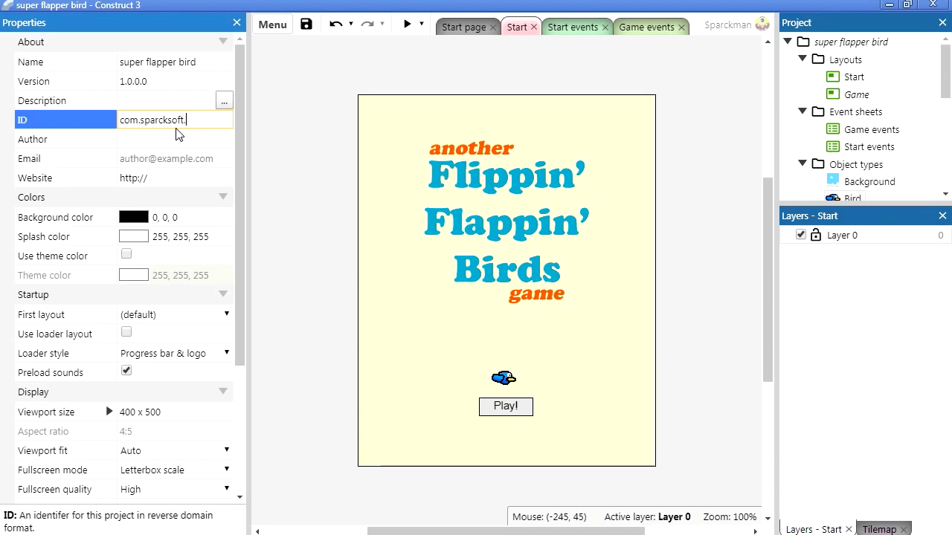
text(uperflapperbird)
click(179, 139)
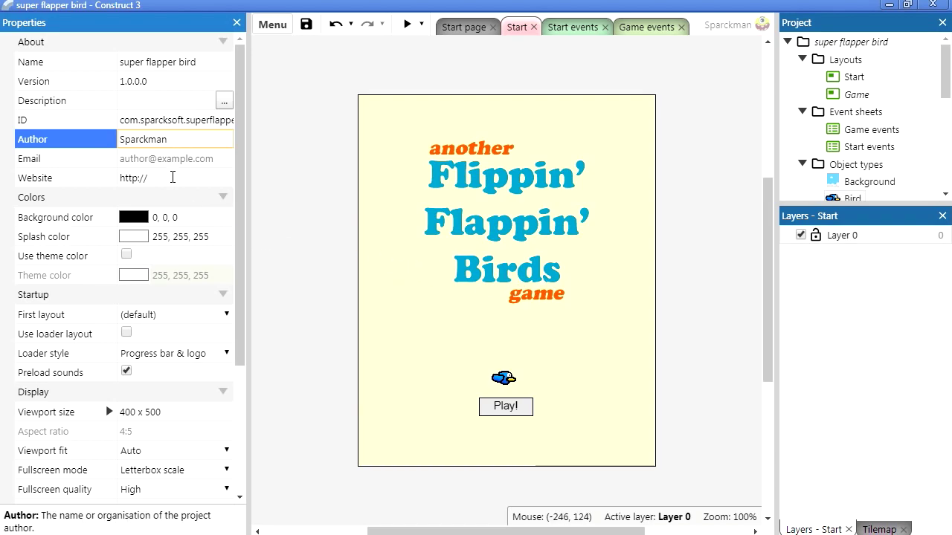
click(186, 158)
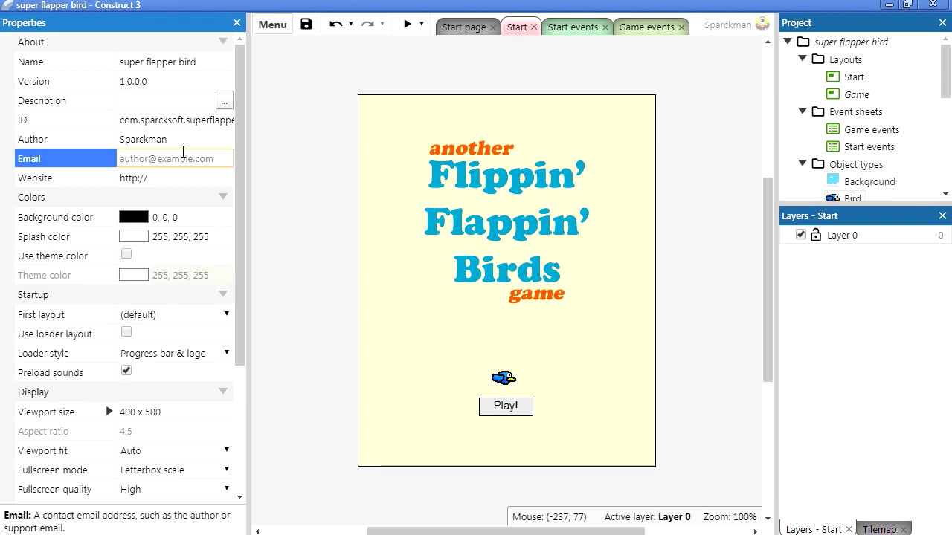
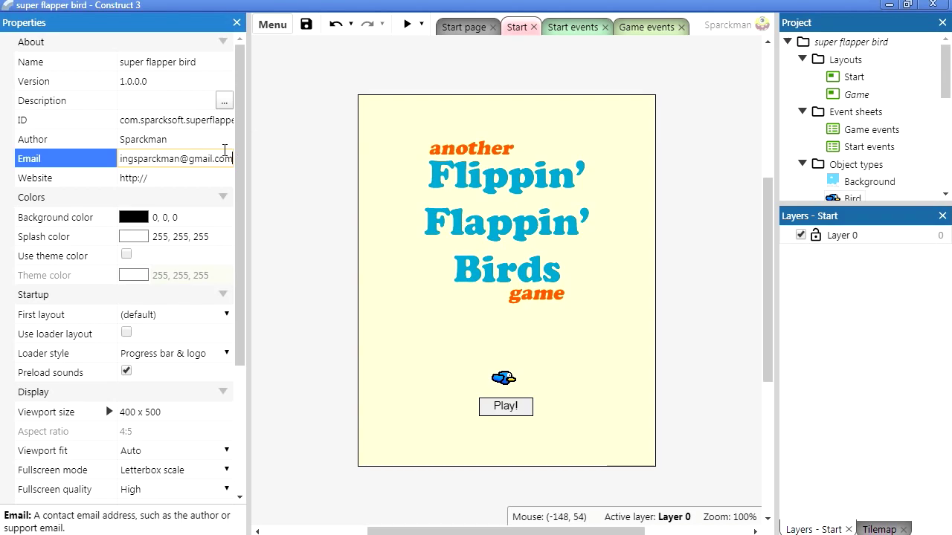
click(161, 179)
click(175, 183)
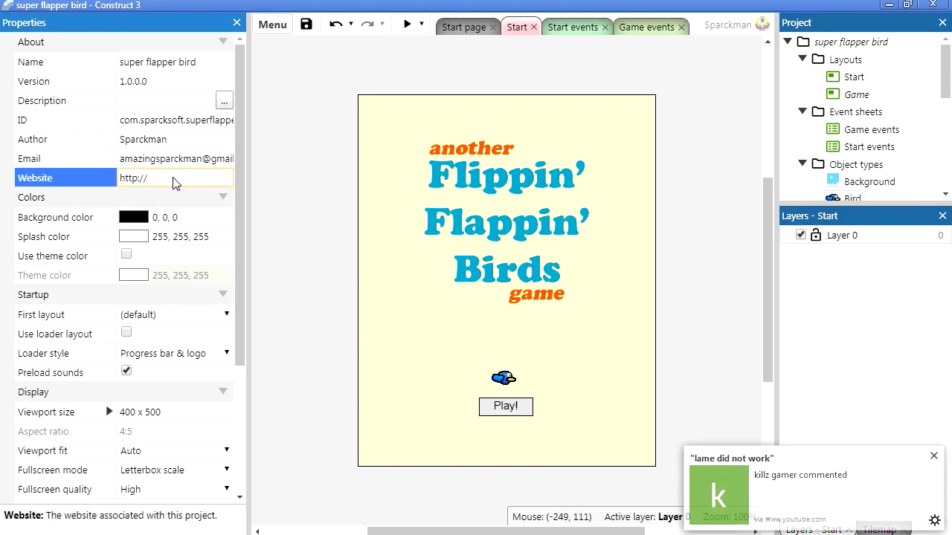
click(650, 320)
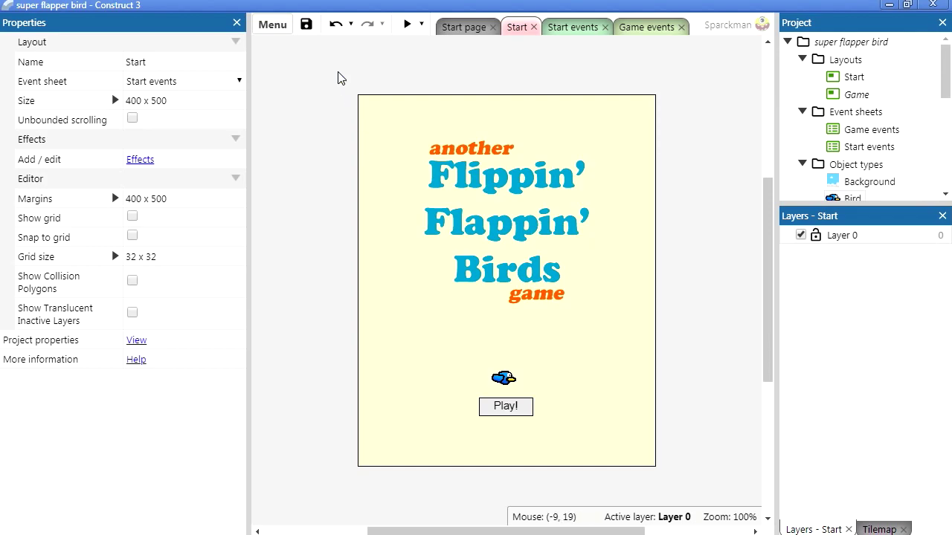
Step: Retry the Android (Cordova) export through Menu > Project > Export and dismiss the repeated warning
click(273, 25)
mouse_move(298, 60)
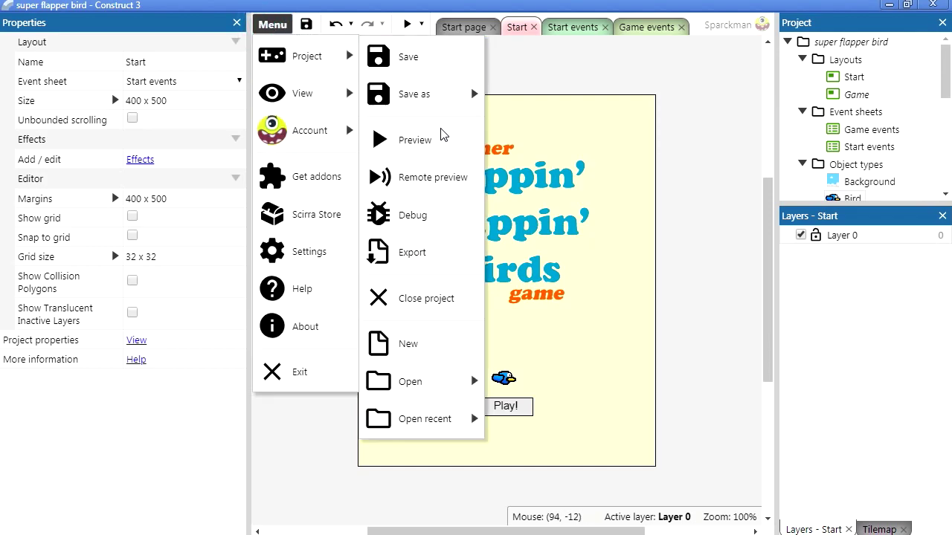
click(428, 249)
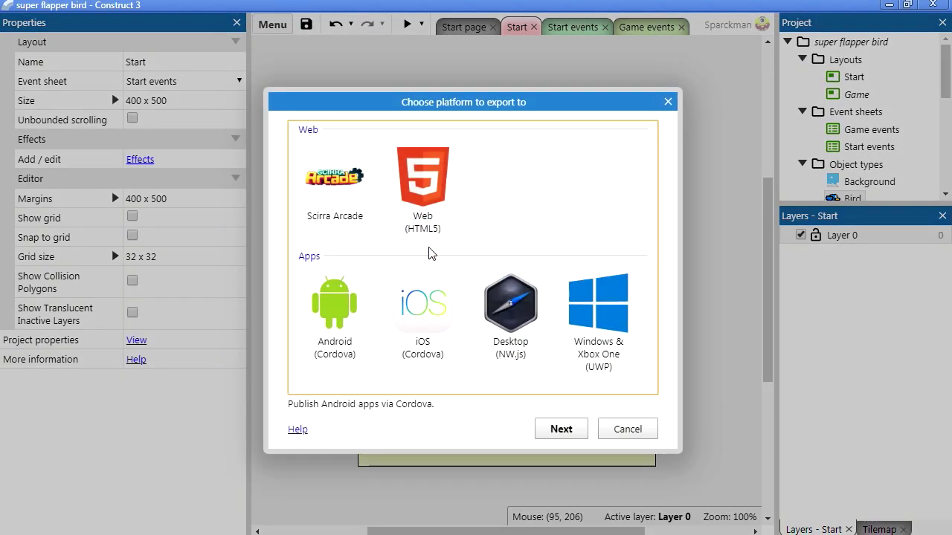
click(358, 316)
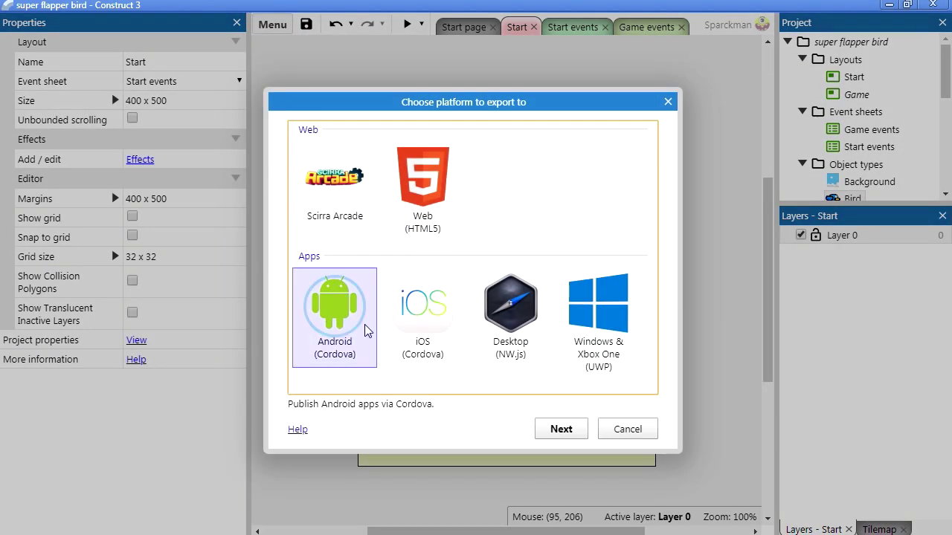
click(561, 430)
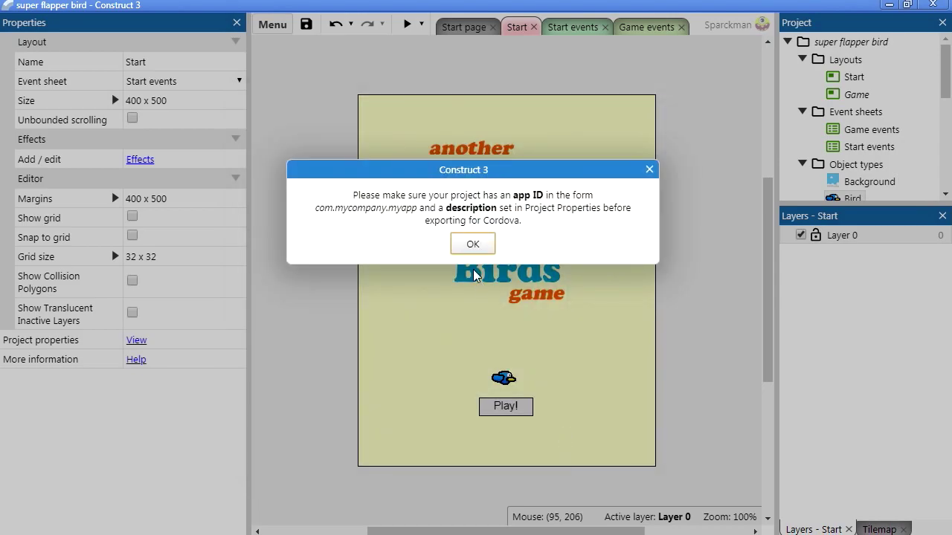
click(471, 243)
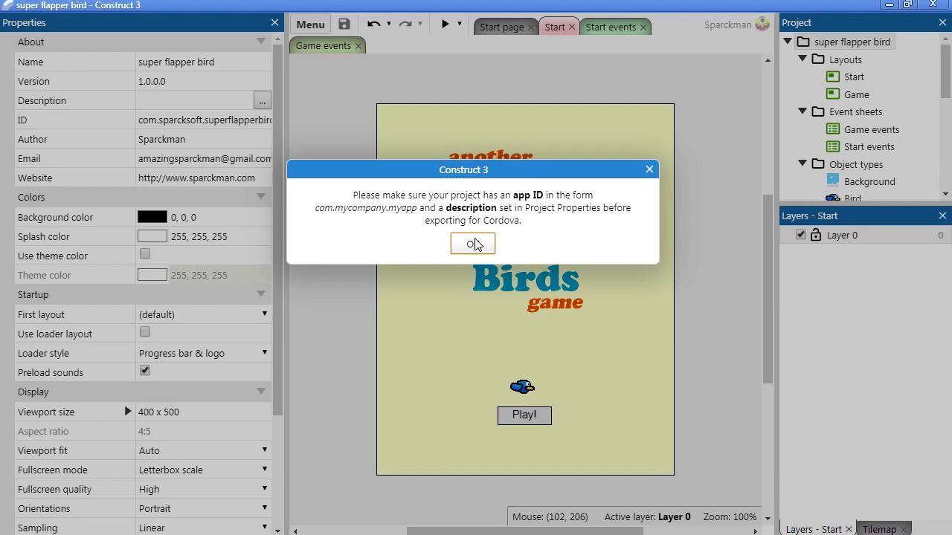
click(474, 243)
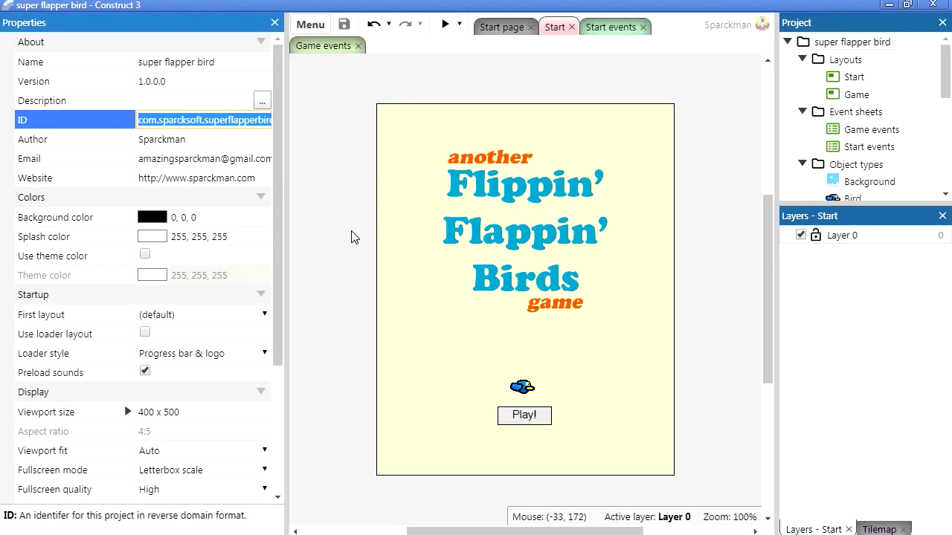
Step: Attempt the Android export again, dismiss the notice, and check the project name and app ID
click(946, 9)
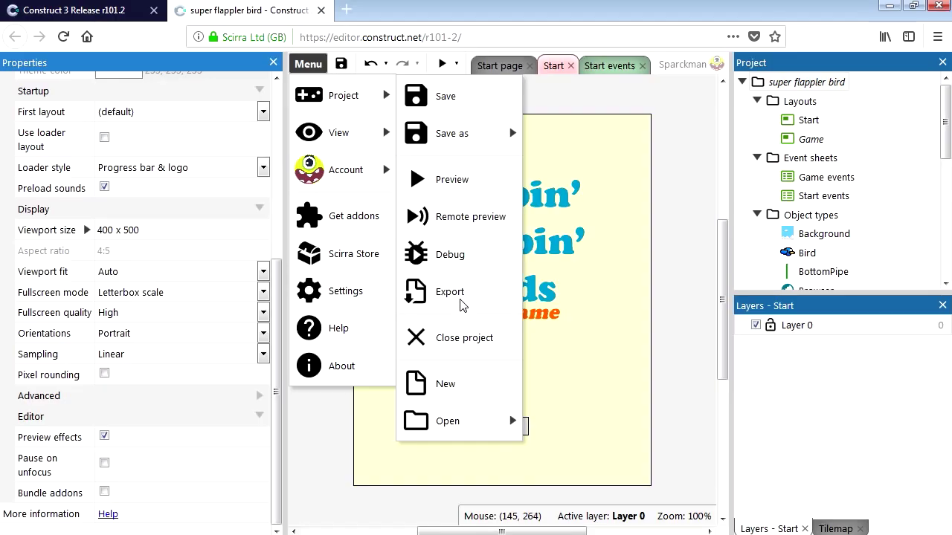
click(461, 305)
click(343, 360)
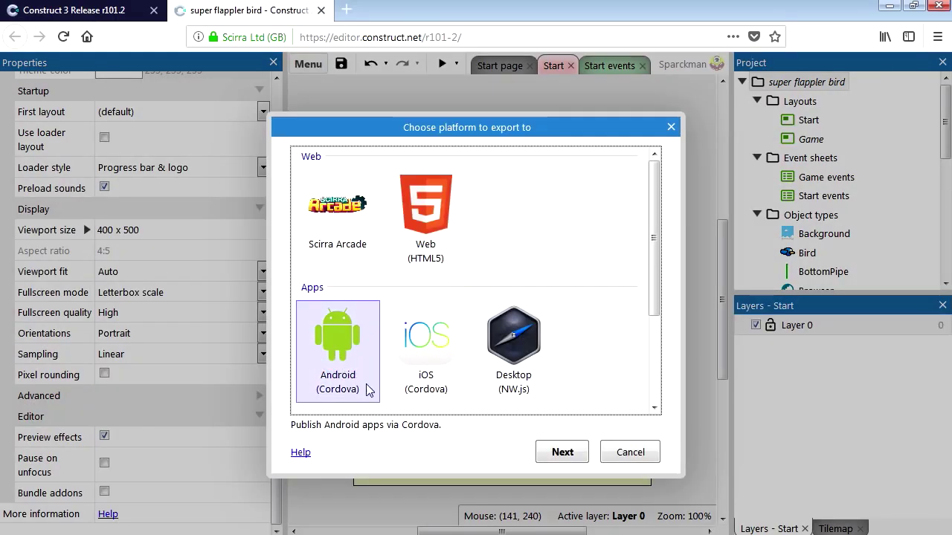
click(562, 453)
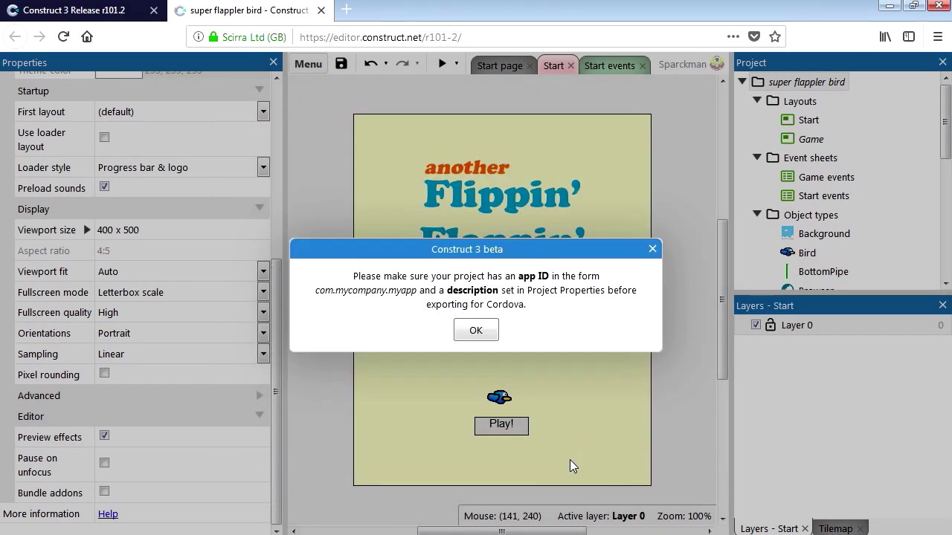
click(476, 333)
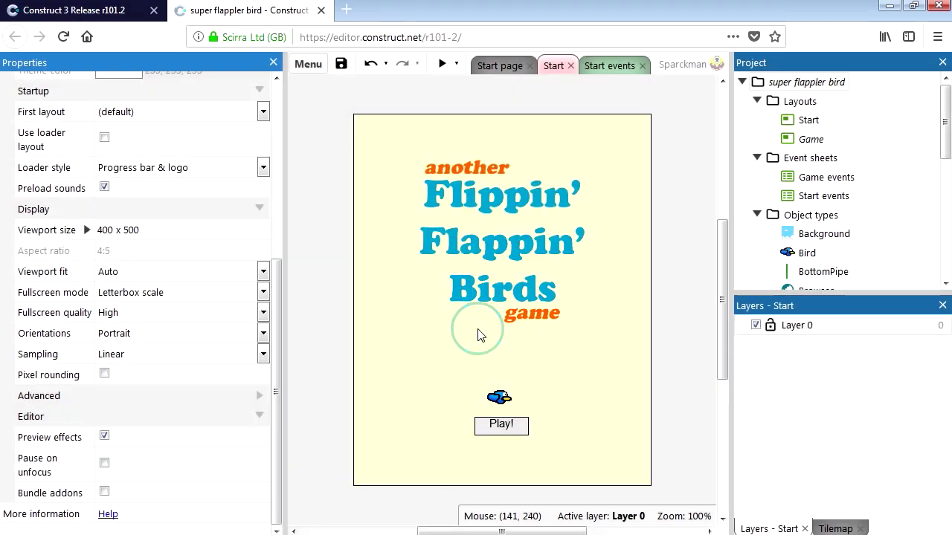
drag(277, 330, 283, 120)
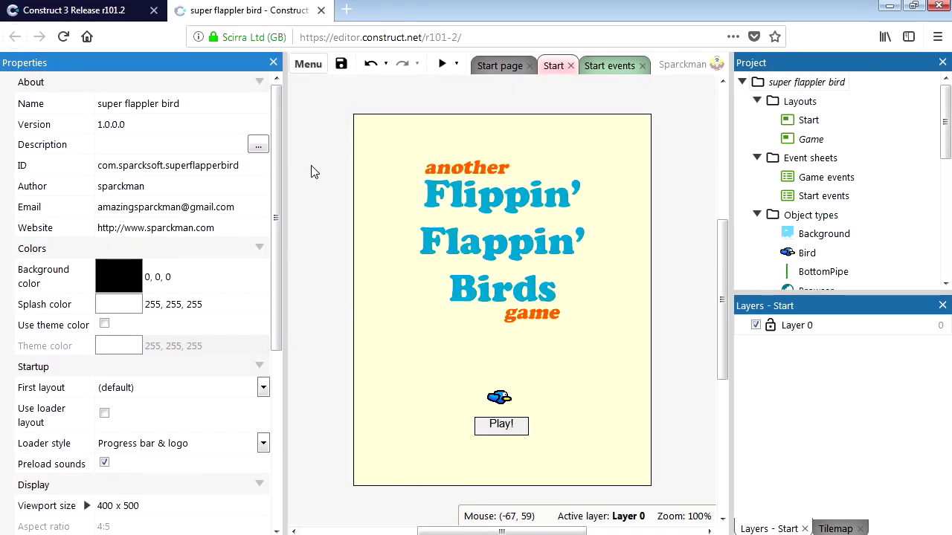
click(192, 108)
click(171, 165)
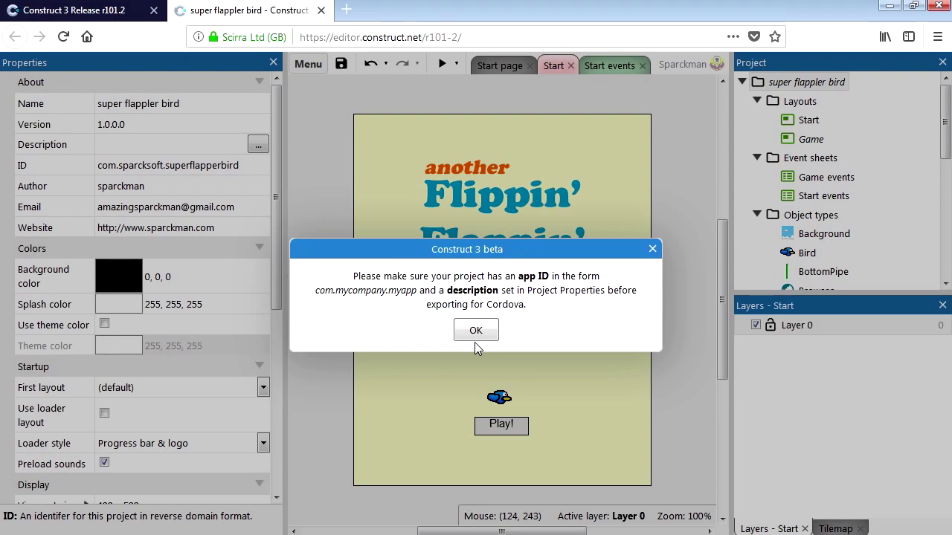
Step: Set the project description to 'This is a flapperbird game' in the larger editor
click(476, 331)
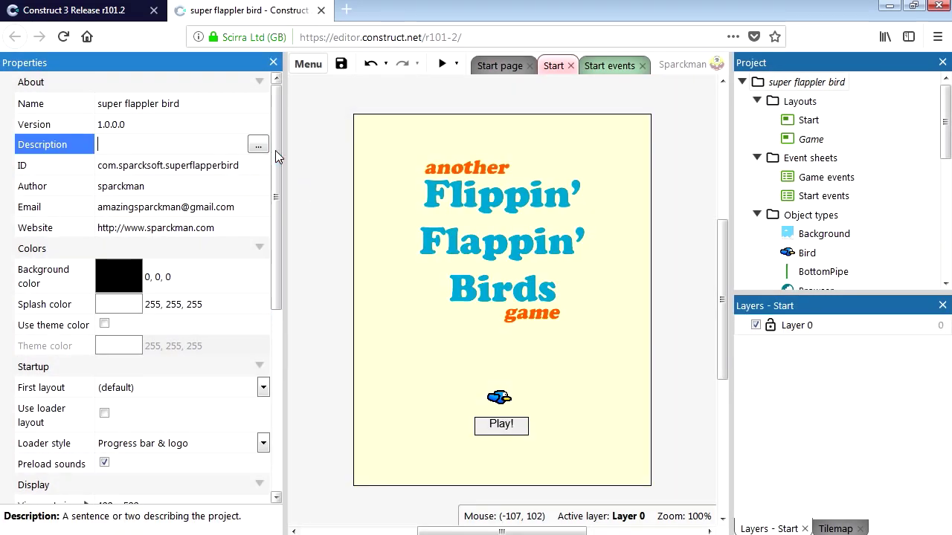
click(259, 143)
click(373, 232)
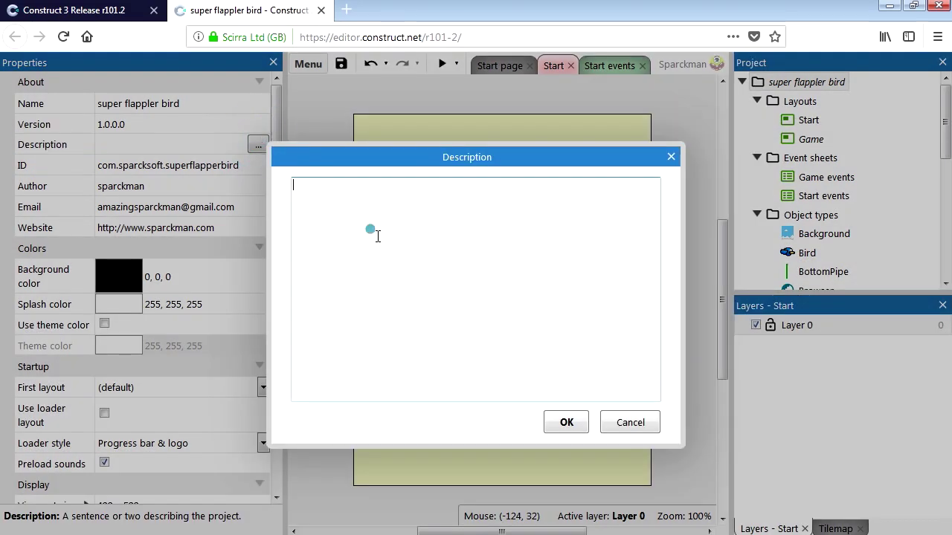
text(This is a flapperbird game)
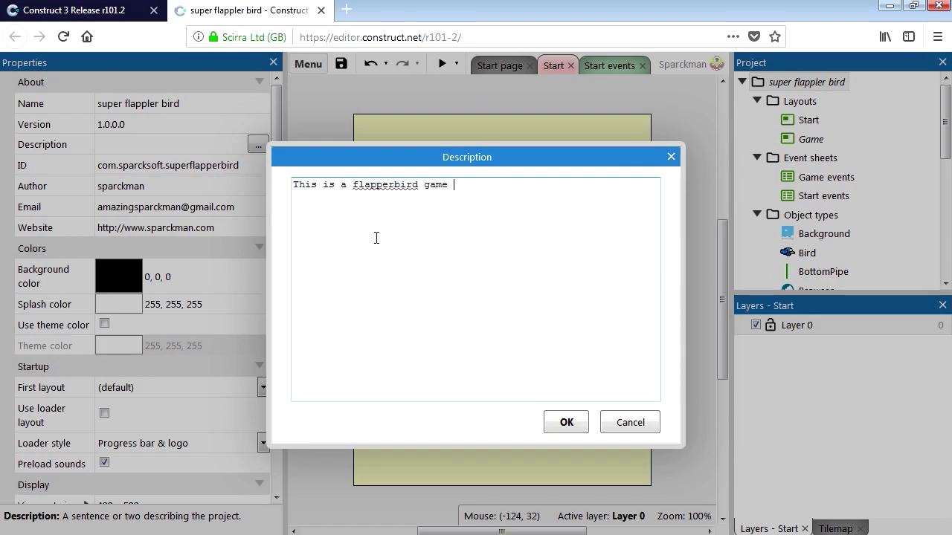
click(566, 423)
click(308, 63)
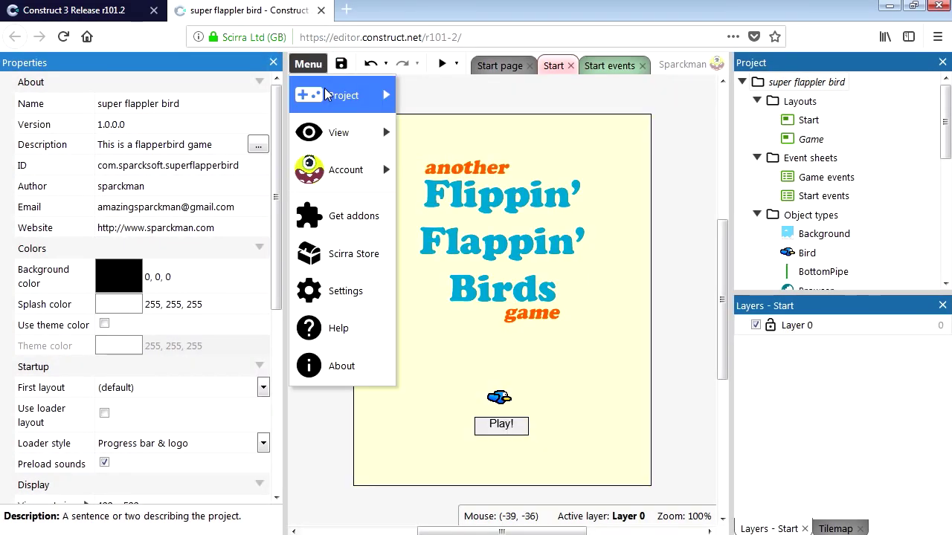
Step: Export to Android (Cordova) with Deduplicate images, Recompress images and Minify script enabled
mouse_move(344, 95)
click(455, 292)
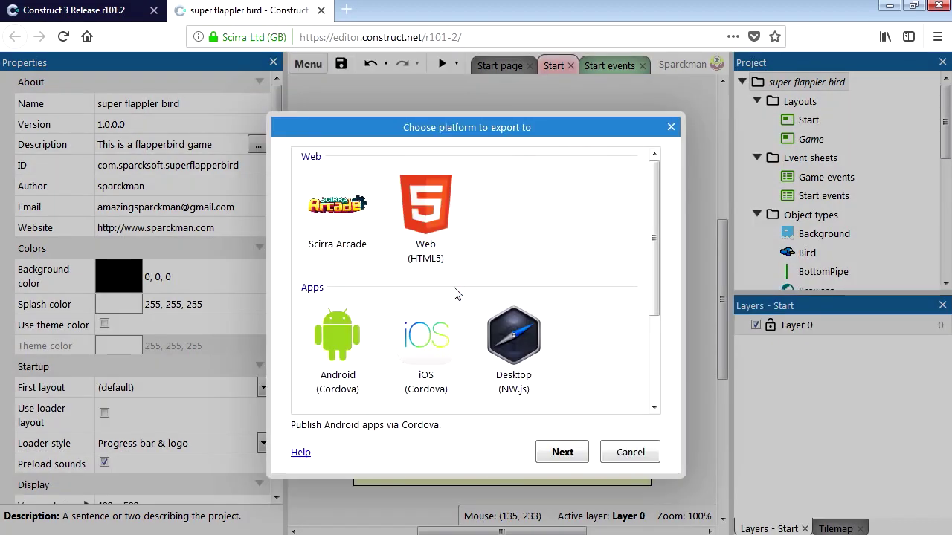
click(337, 331)
click(562, 456)
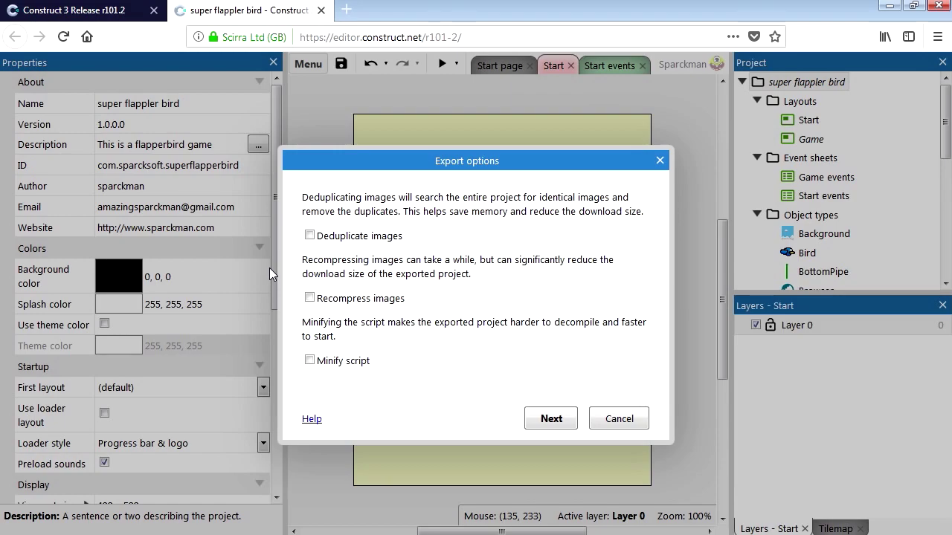
drag(473, 168, 482, 119)
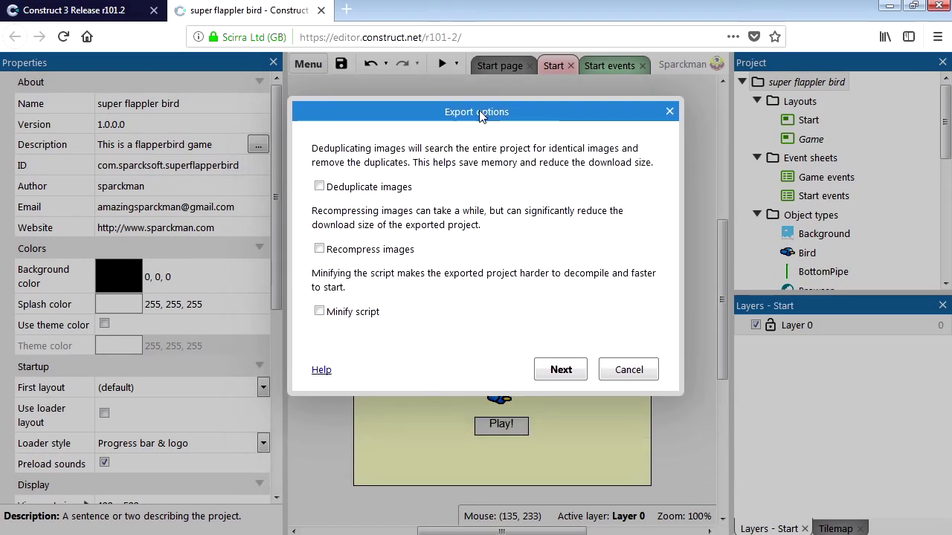
click(319, 187)
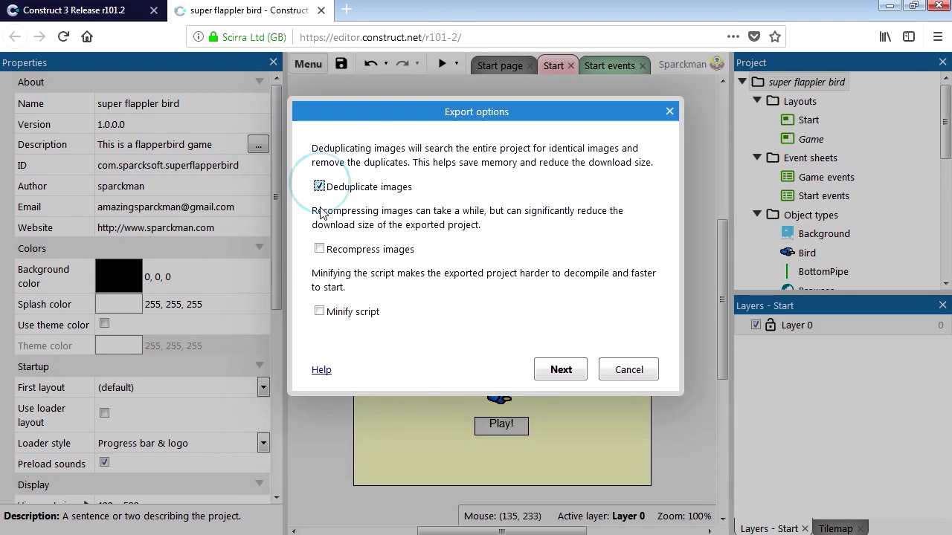
click(319, 249)
click(319, 312)
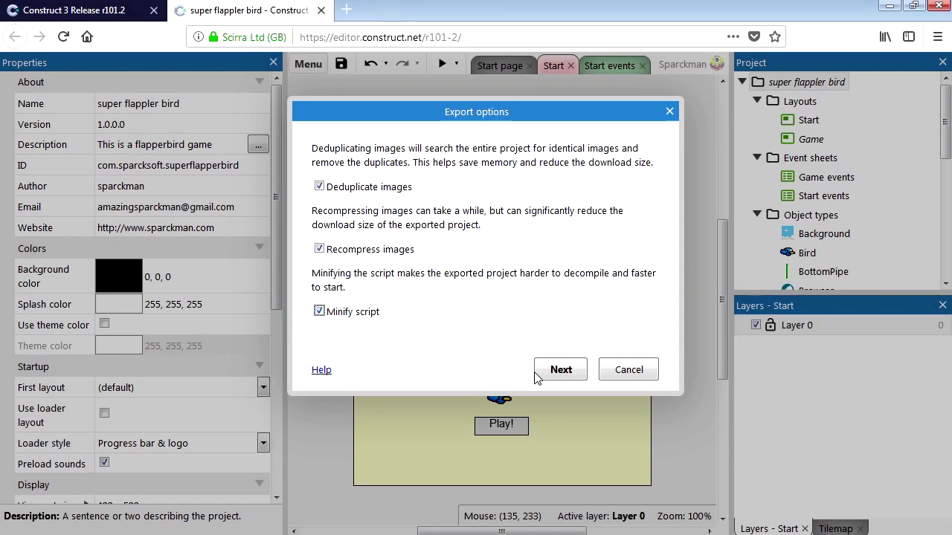
click(562, 372)
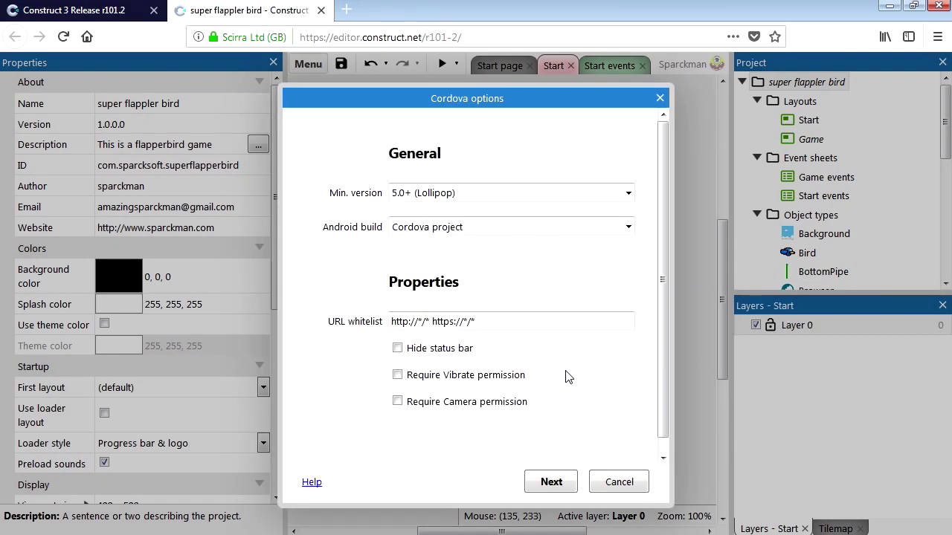
Step: Keep the minimum Android version at 5.0+ (Lollipop) in the Cordova options
drag(492, 101, 507, 57)
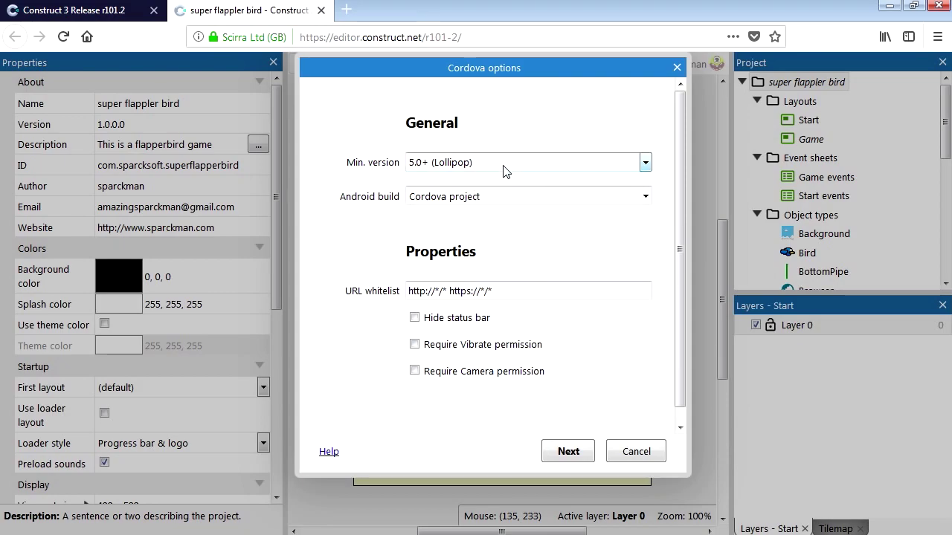
click(644, 162)
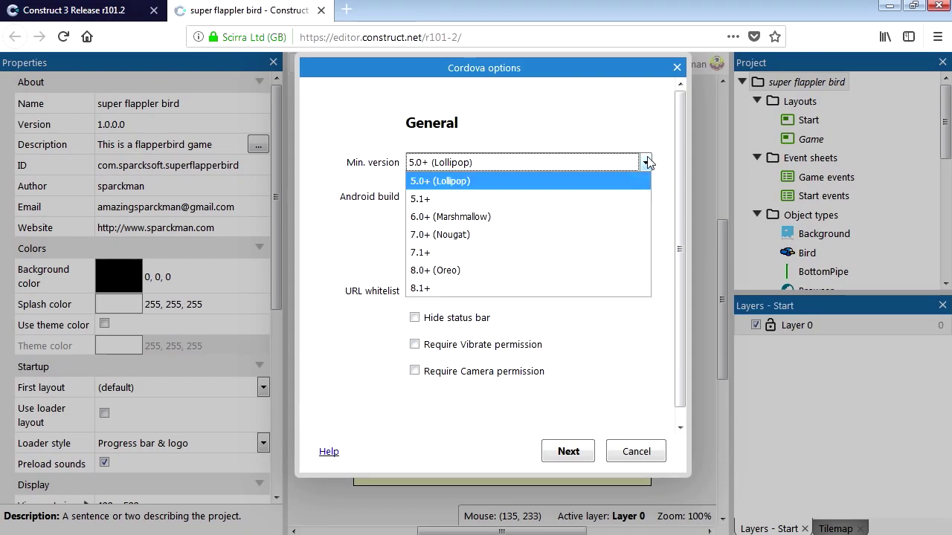
click(646, 162)
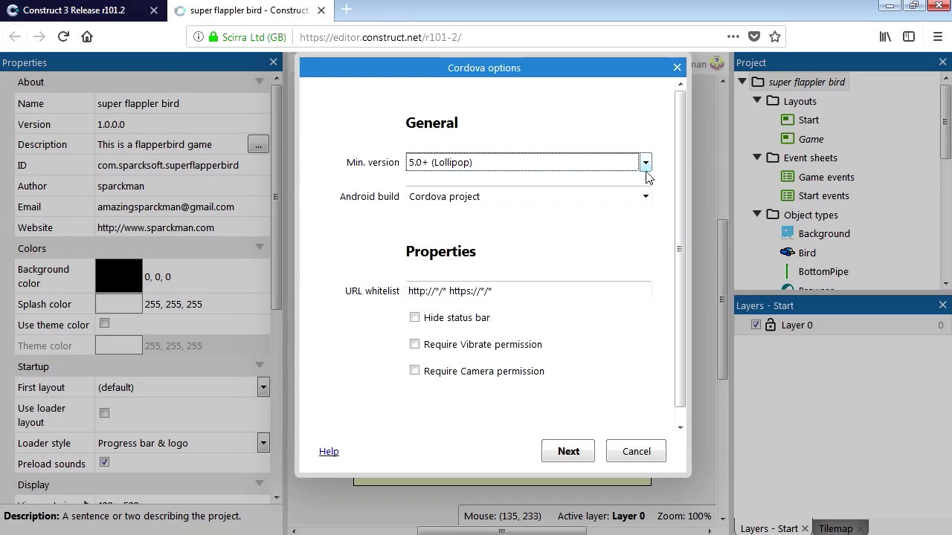
click(644, 197)
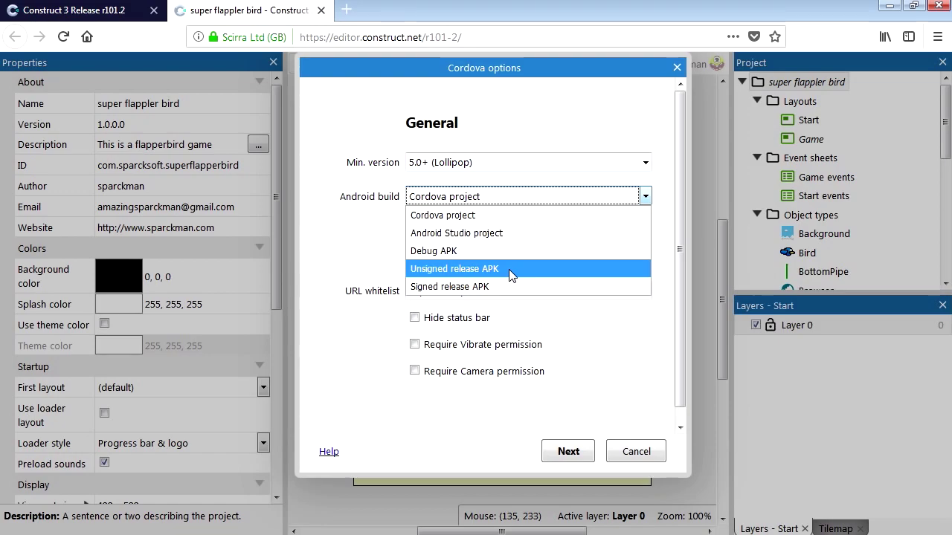
click(623, 135)
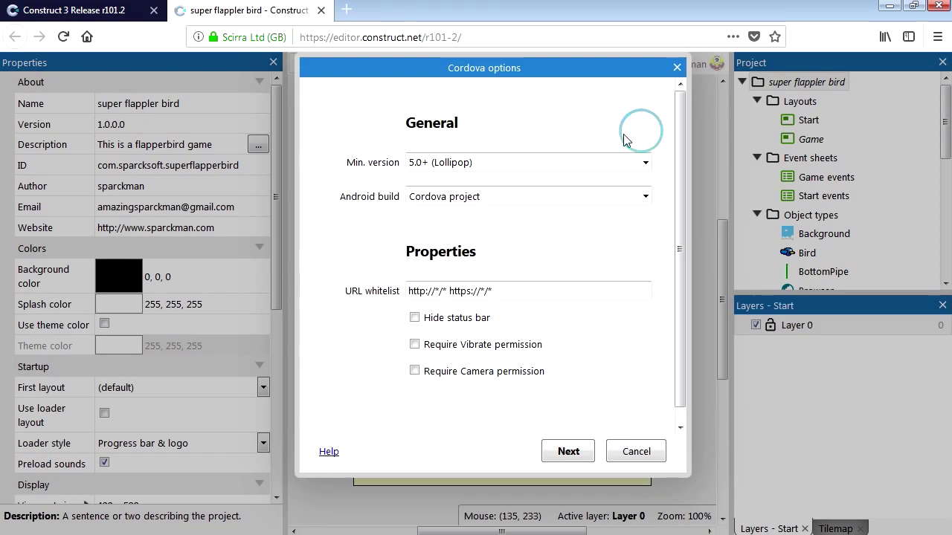
click(646, 163)
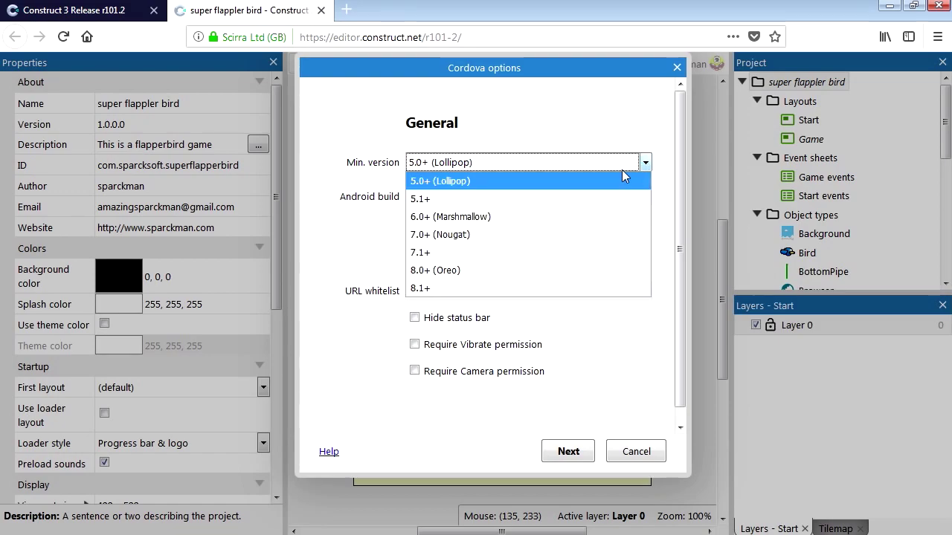
click(459, 183)
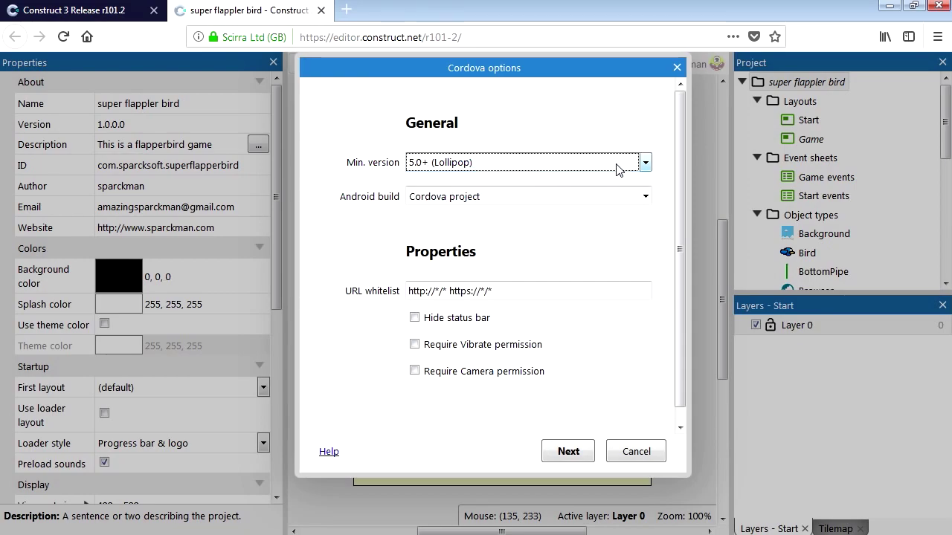
Step: Set the Android build to Signed release APK and begin creating a new keystore
click(645, 196)
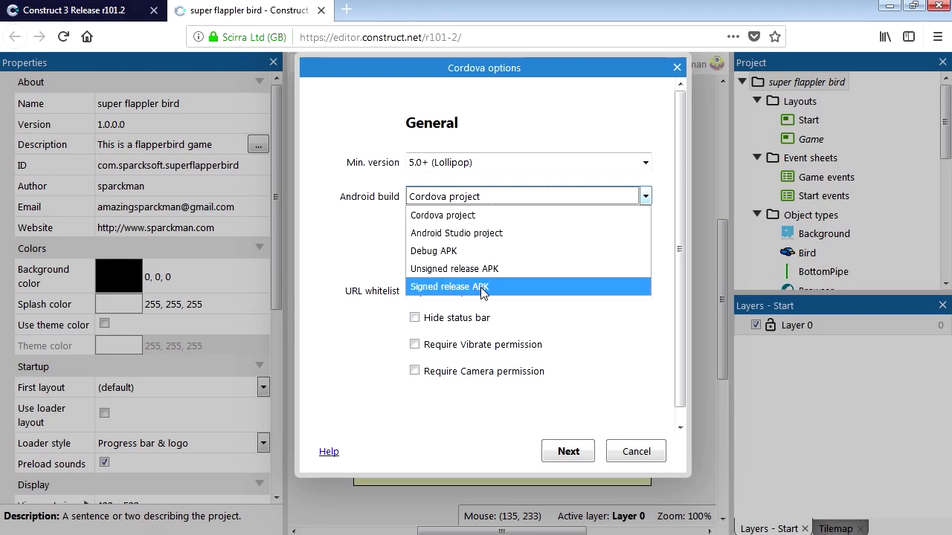
click(482, 287)
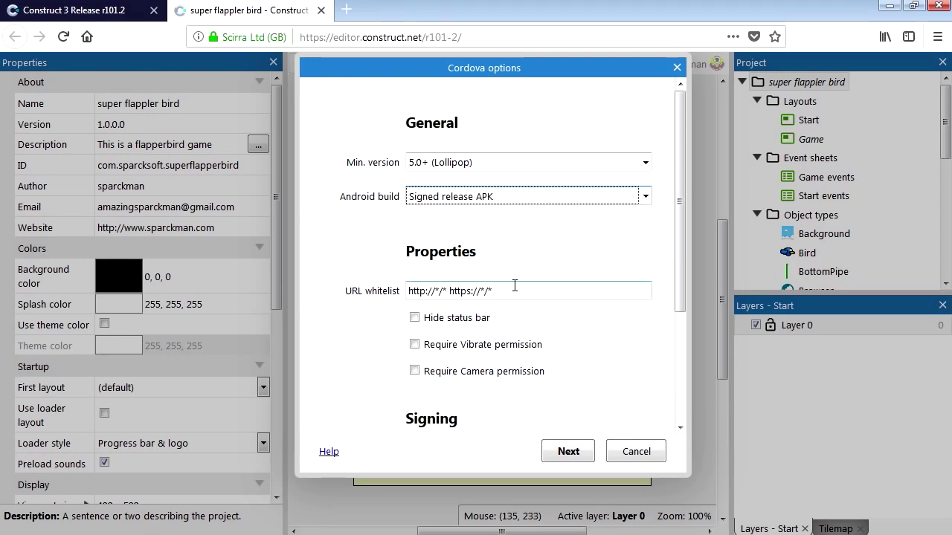
scroll(680, 256, down, 5)
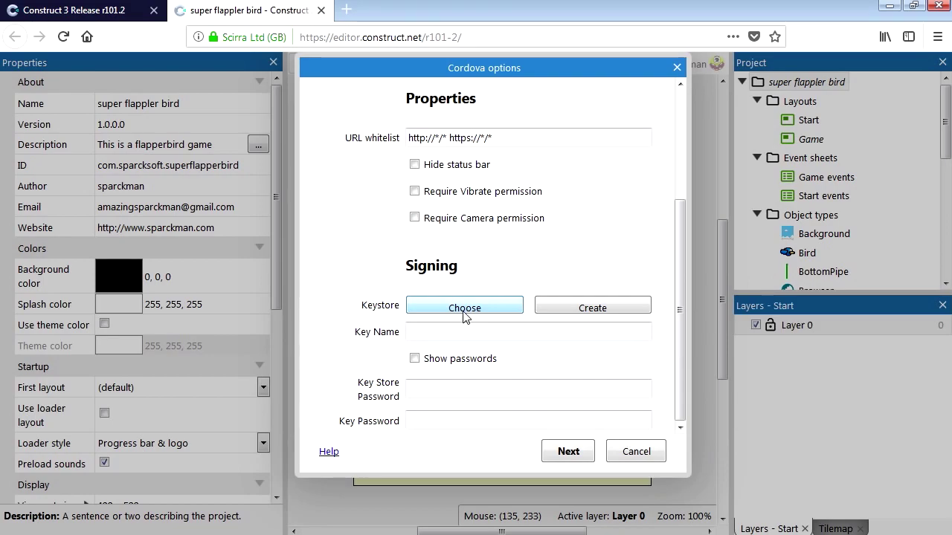
click(584, 312)
Step: Fill in the keystore owner's name, organizational unit and organization details
click(427, 123)
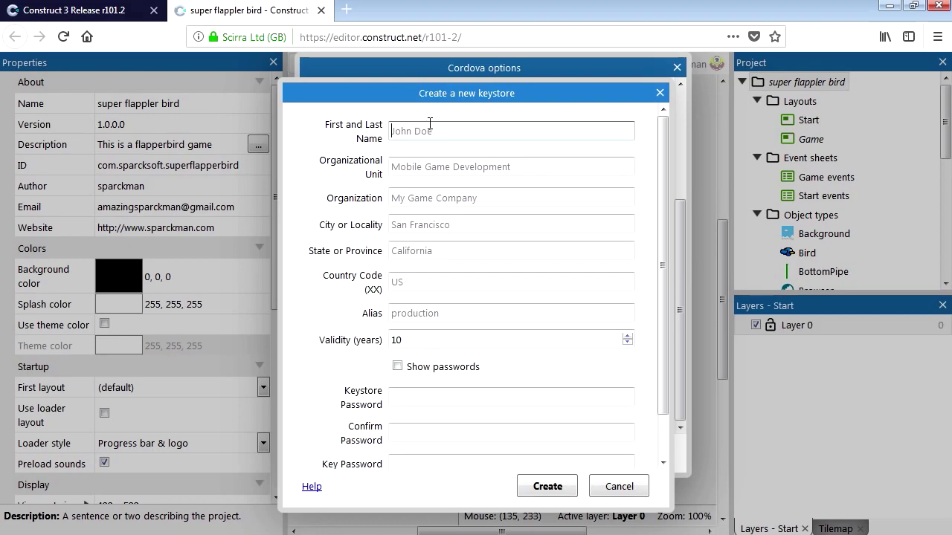
text(Super Sparckm)
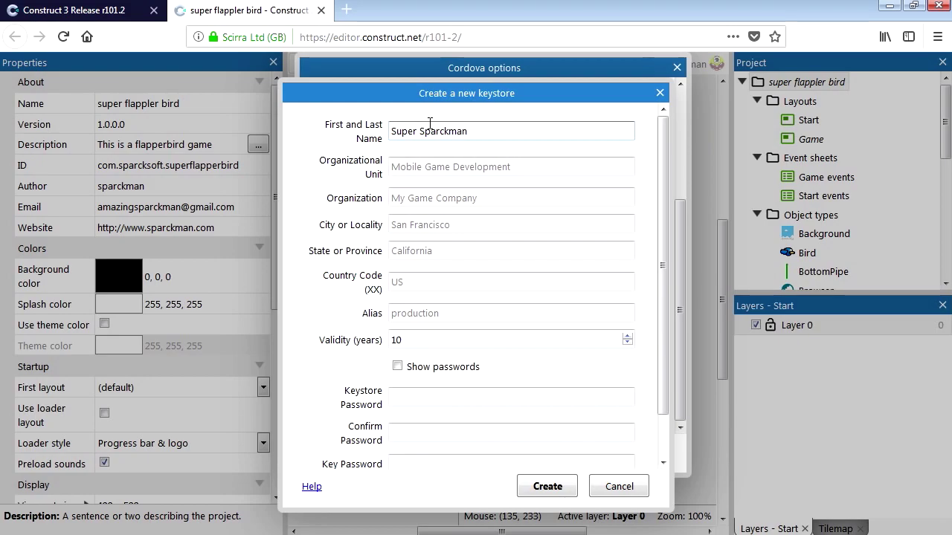
text(an)
click(429, 166)
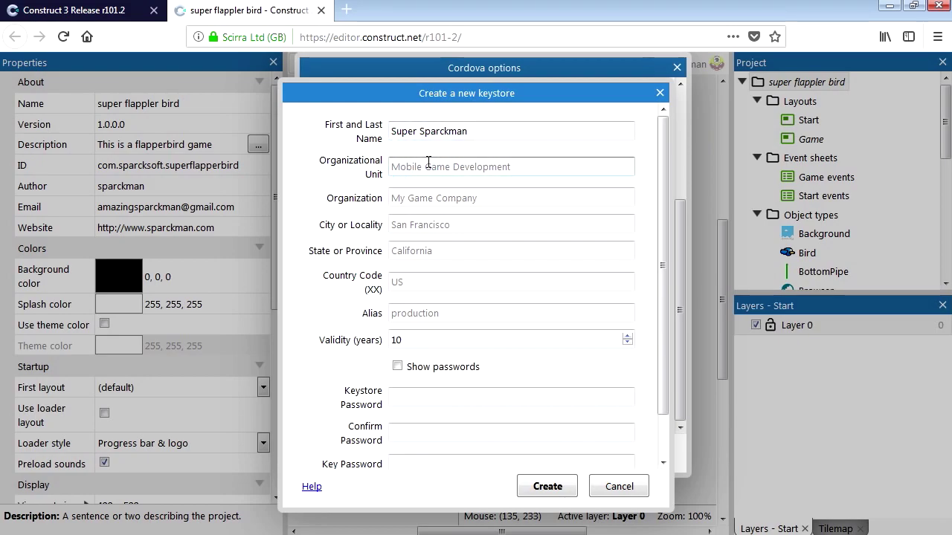
text(Sparcksoft)
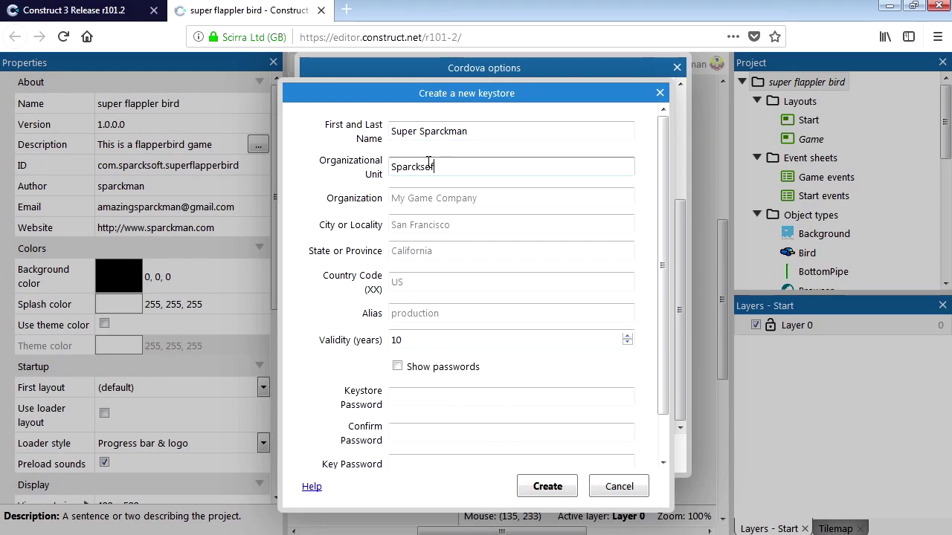
click(479, 197)
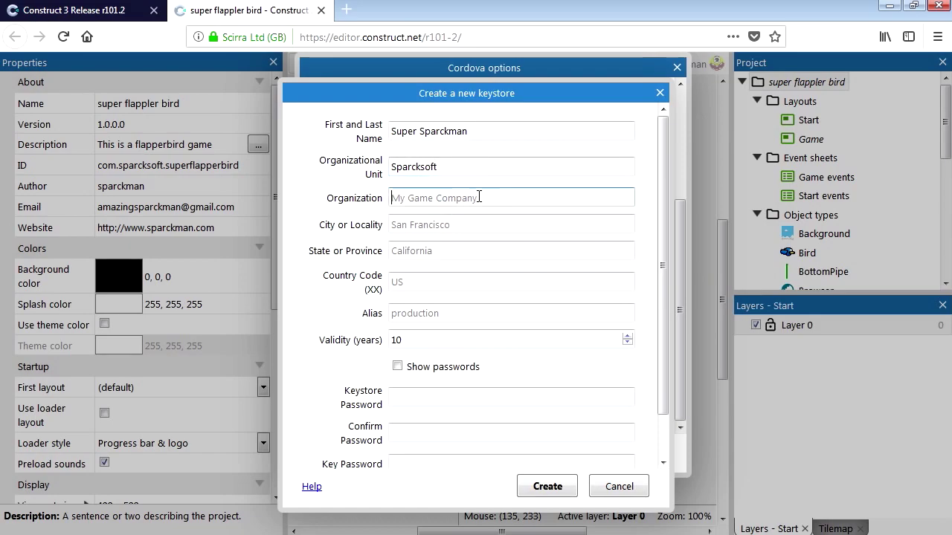
double_click(448, 168)
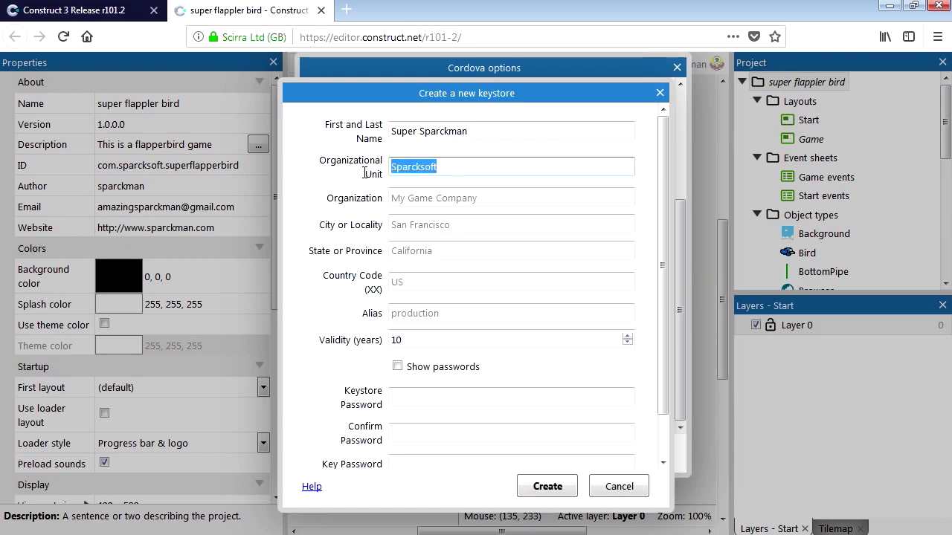
click(419, 200)
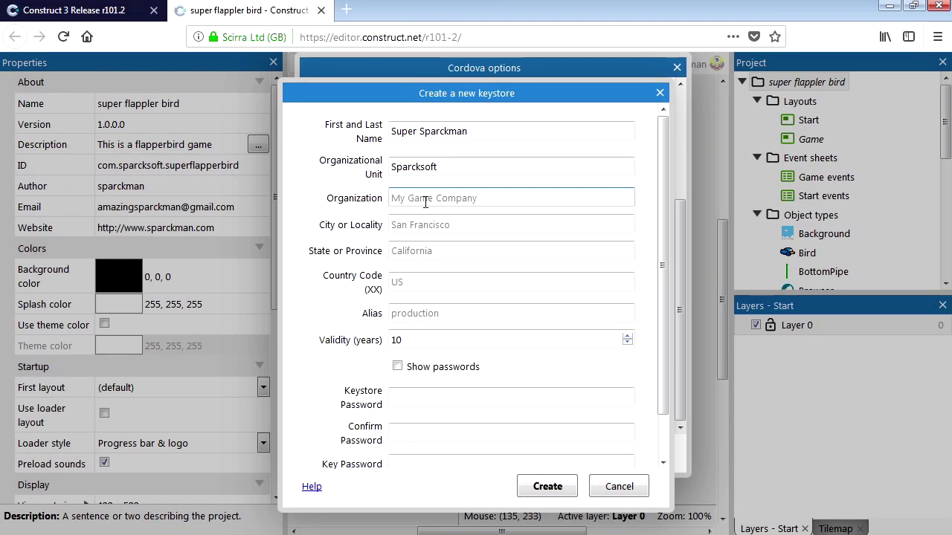
text(Sp)
key(BackSpace)
key(BackSpace)
text(A)
click(431, 222)
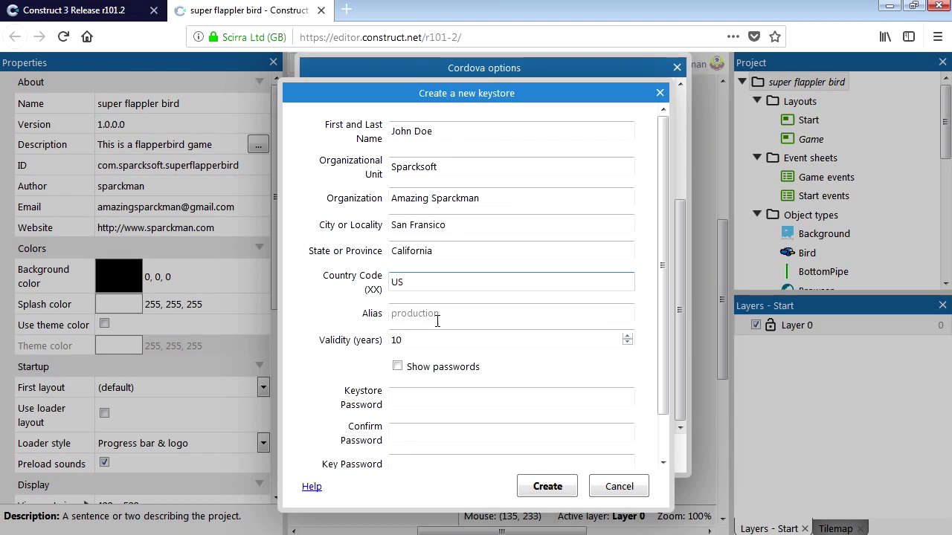
Step: Set the key alias to superflpperbird and the validity to 99 years
click(437, 315)
text(superflpperbird)
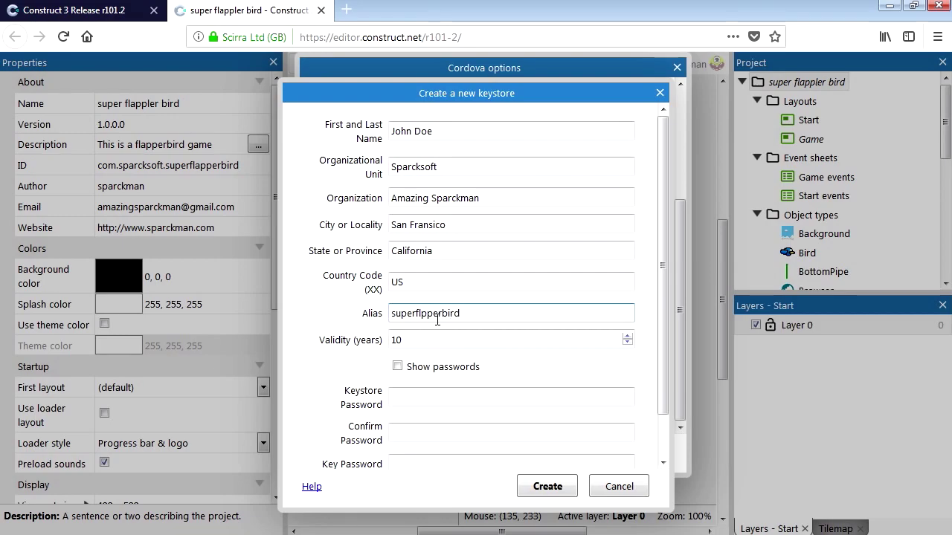
scroll(437, 320, down, 1)
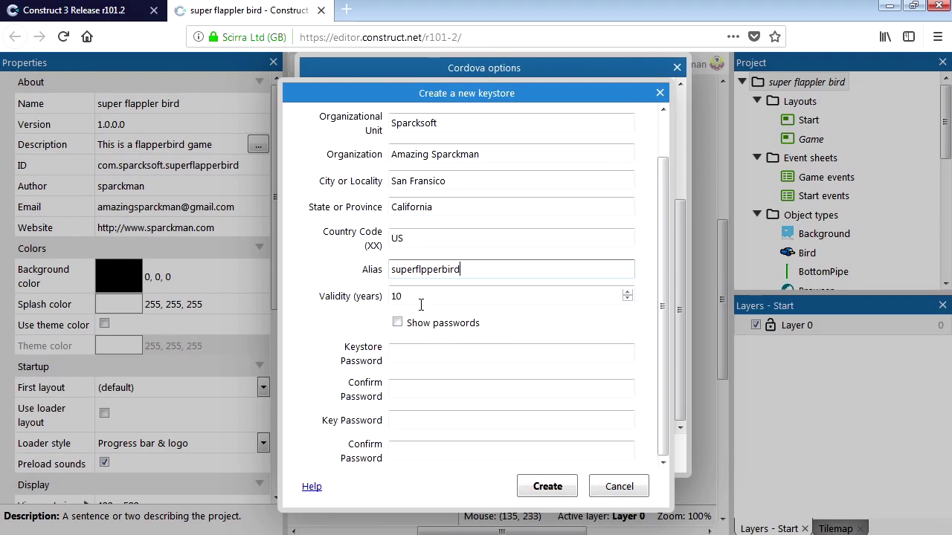
click(420, 298)
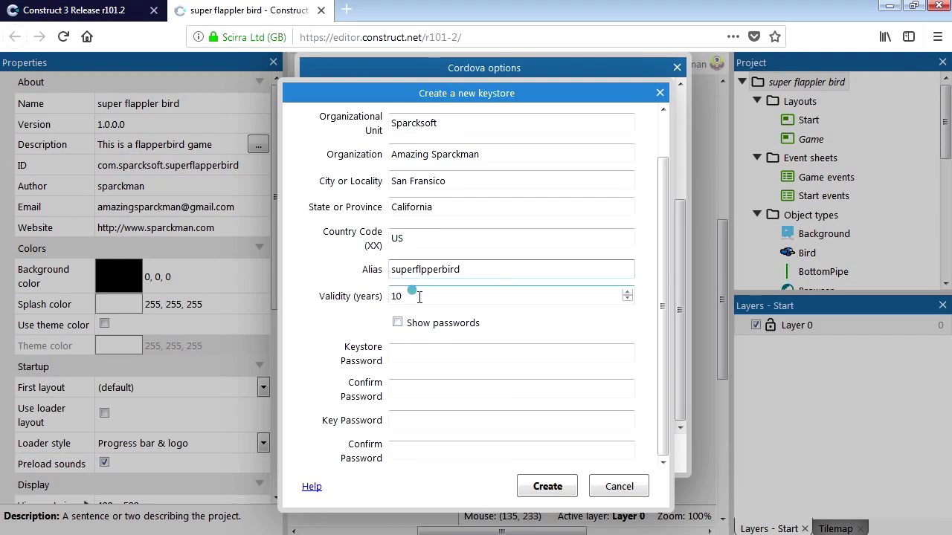
click(627, 294)
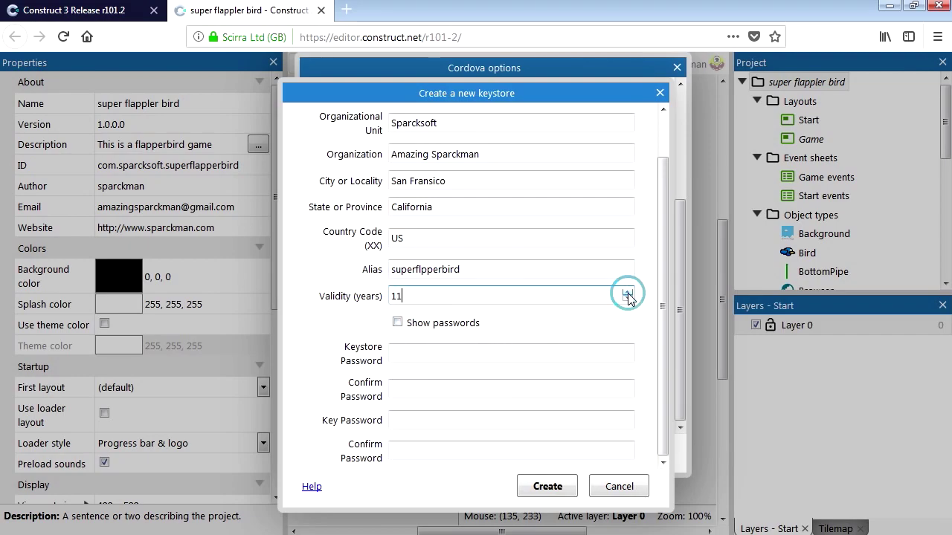
click(627, 293)
click(627, 294)
click(627, 293)
click(627, 294)
Step: Enter and confirm the keystore and key passwords, then create the keystore
click(411, 354)
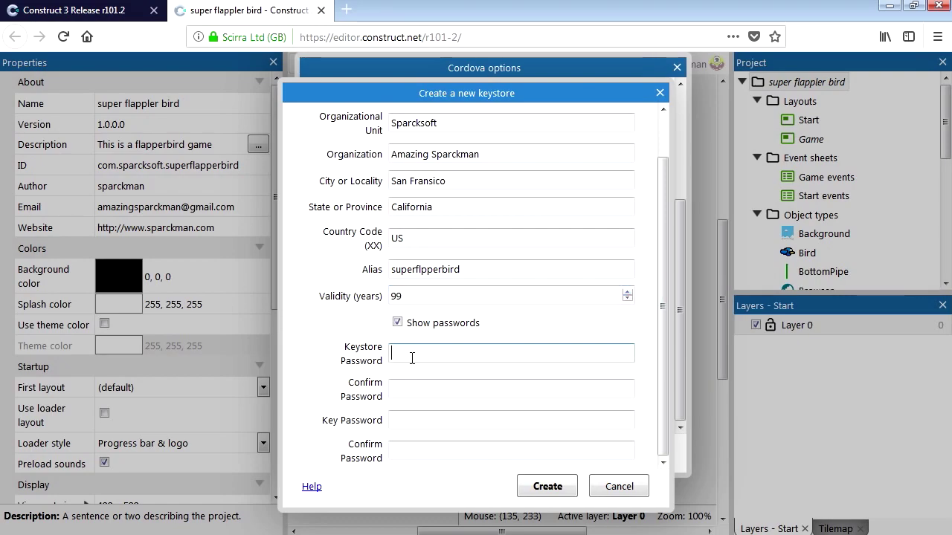
text(123456)
click(402, 388)
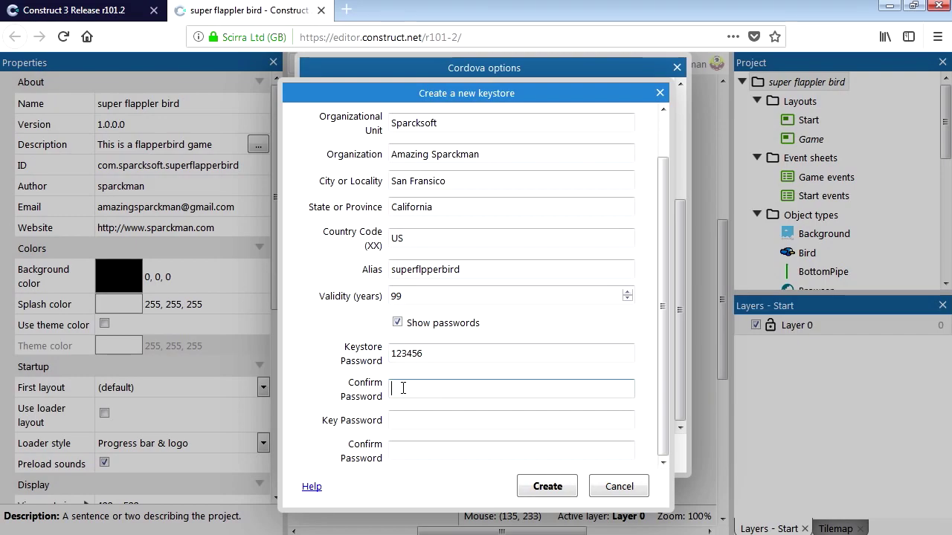
text(123456)
click(437, 420)
key(ctrl+v)
click(441, 451)
key(ctrl+v)
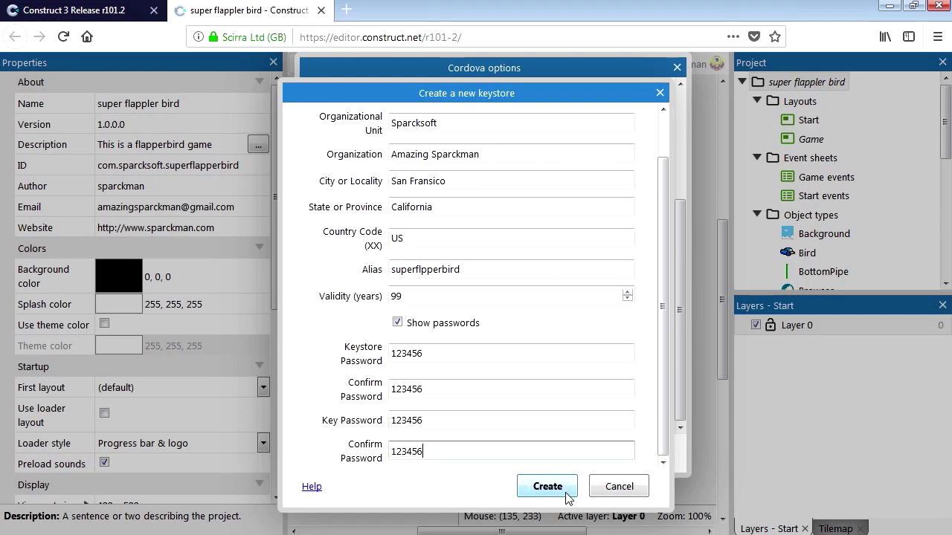
click(562, 490)
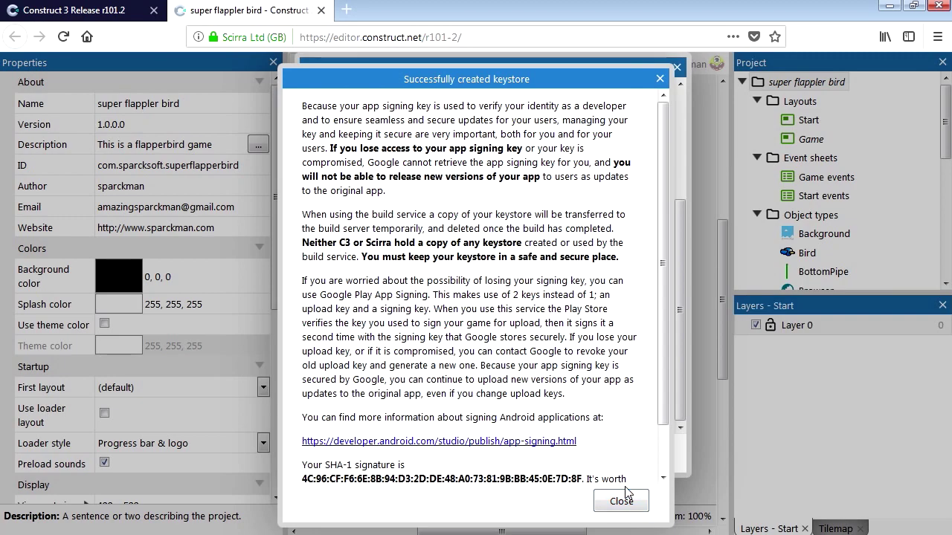
Step: Download the new keystore.jks file and save it to disk
scroll(664, 394, down, 2)
drag(662, 387, 660, 457)
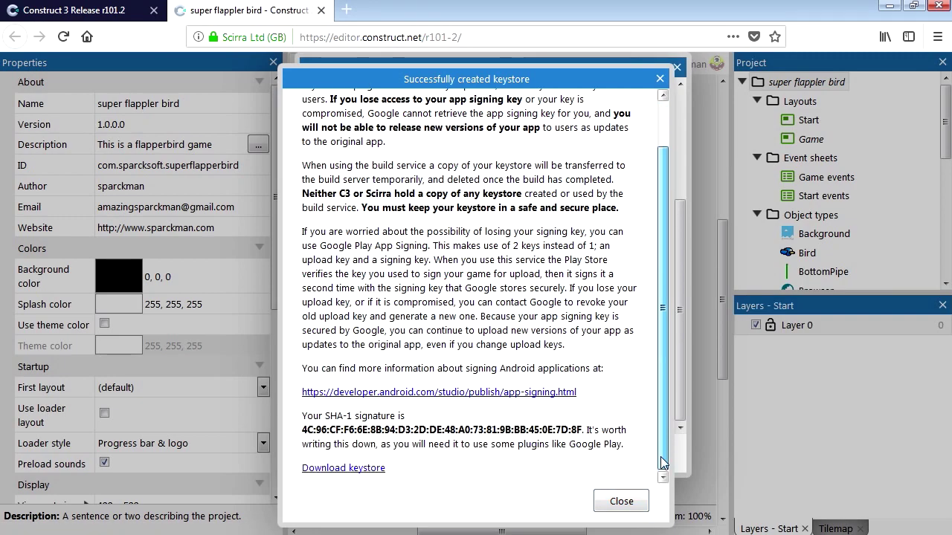
click(374, 468)
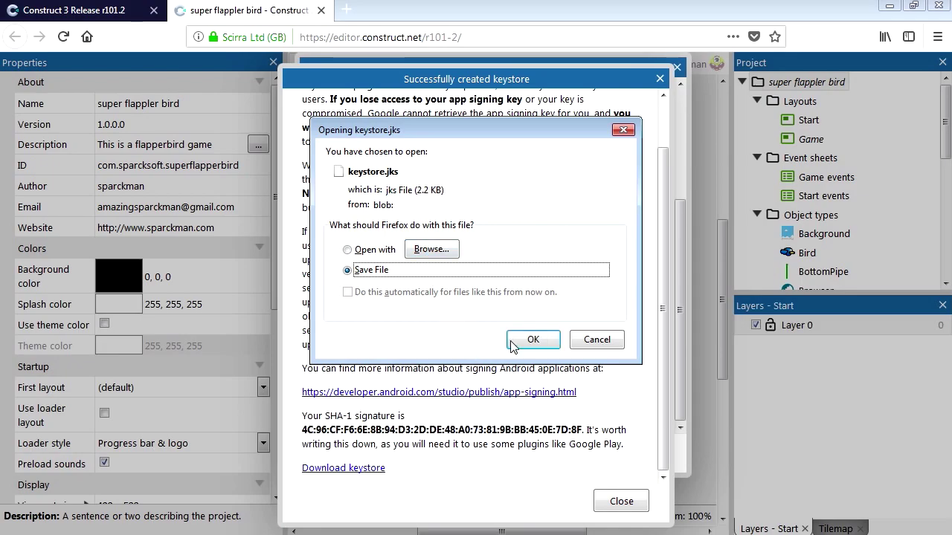
click(544, 340)
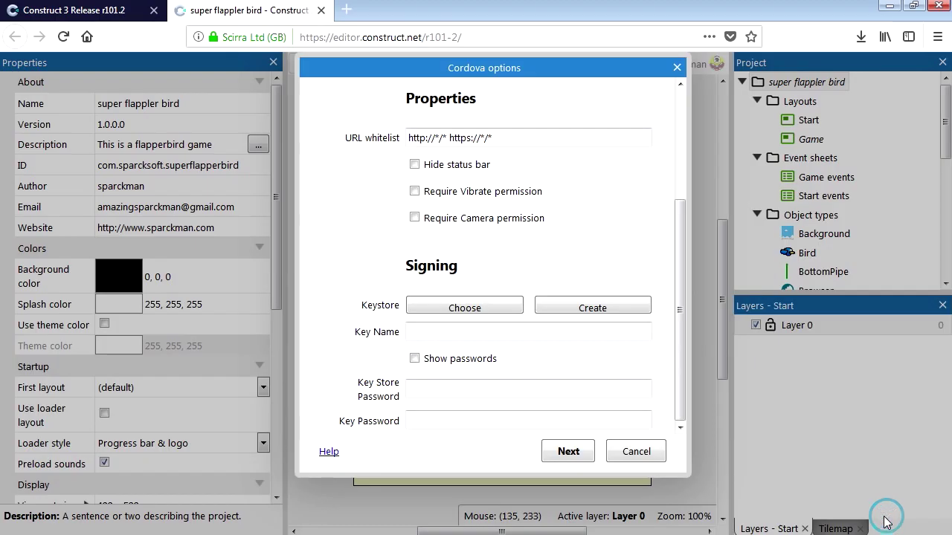
Step: Sign with keystore.jks from the KEYS folder using key name superflapperbird
click(496, 311)
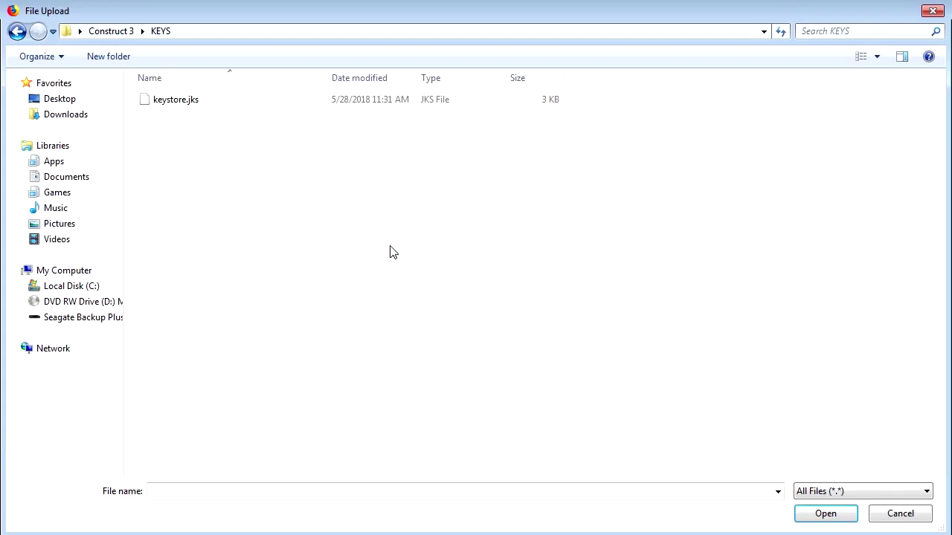
double_click(185, 102)
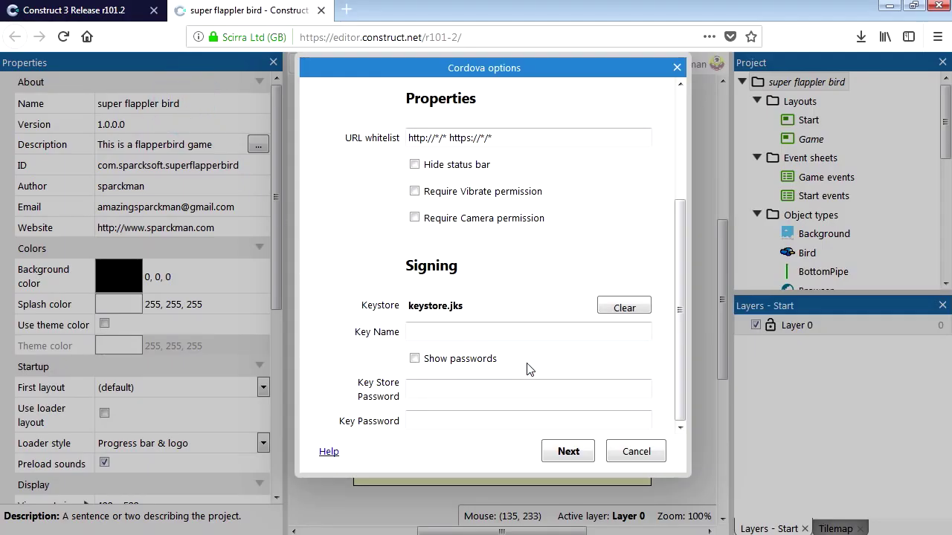
click(439, 332)
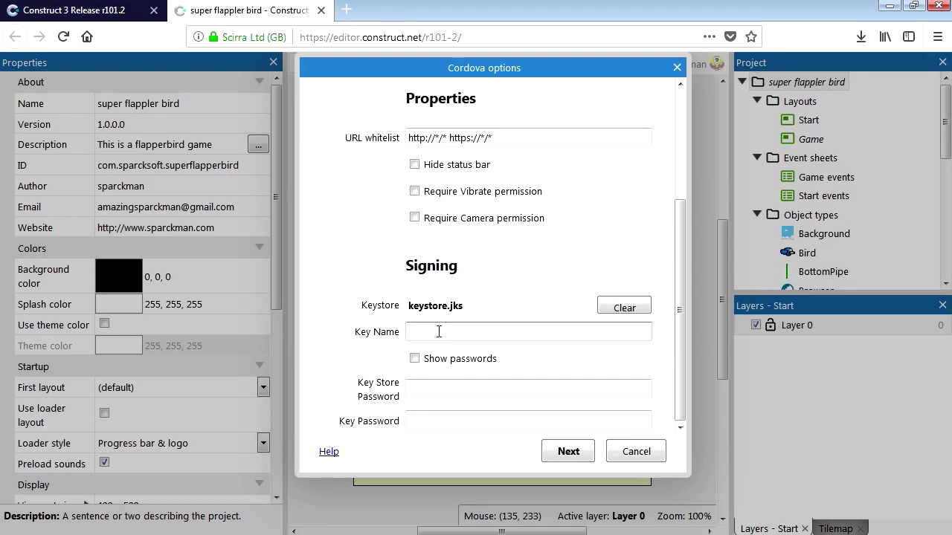
text(superflappe)
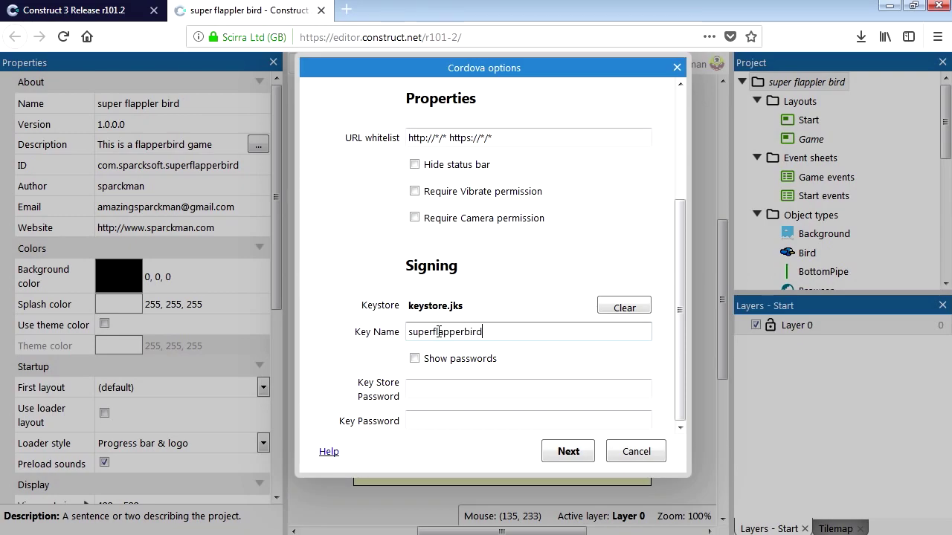
text(rbird)
Step: Enter the key store and key passwords, then start the signed build
click(414, 358)
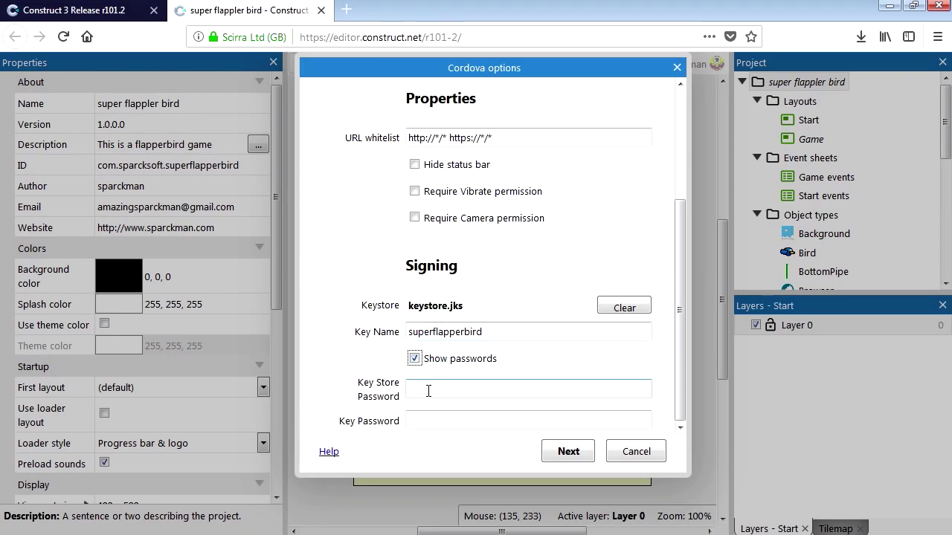
click(428, 392)
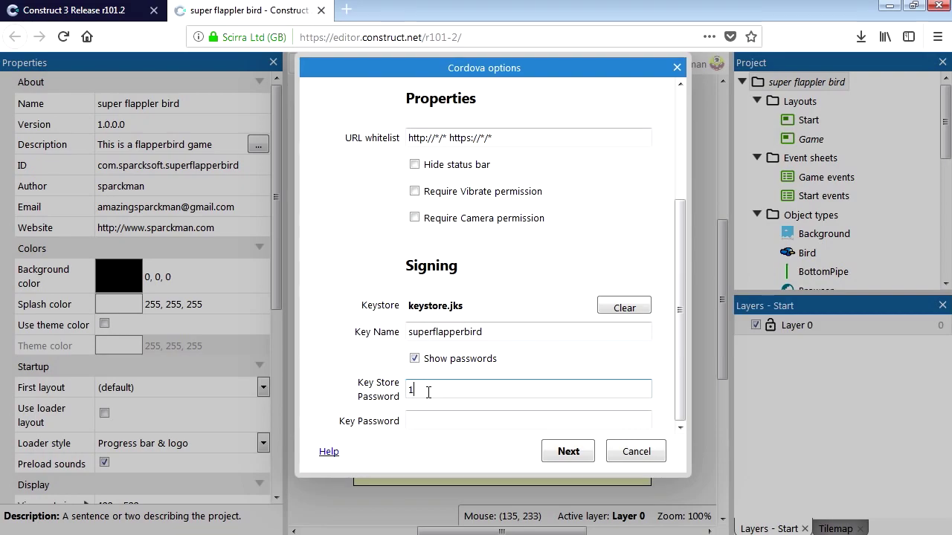
text(123456)
click(480, 421)
text(123456)
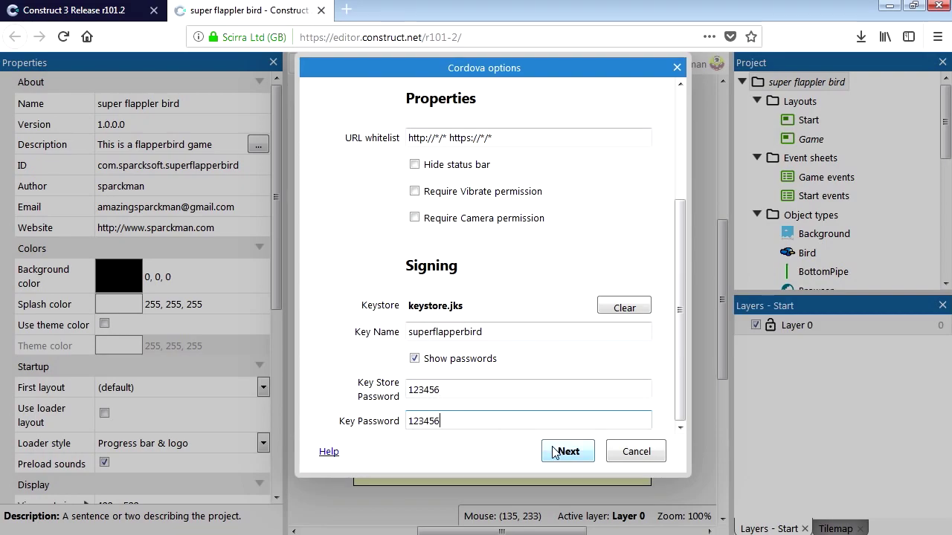
click(574, 453)
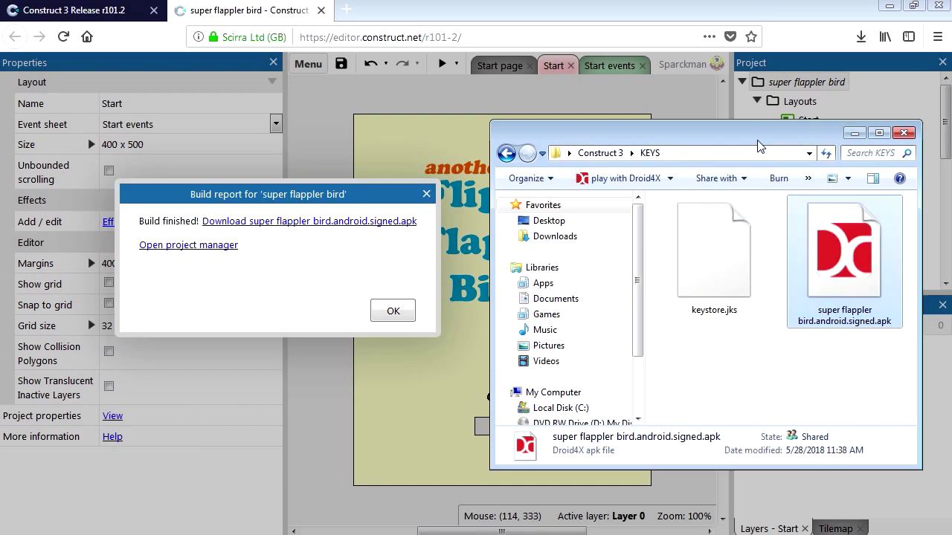
Step: Enlarge the KEYS folder window to show the signed APK beside keystore.jks
drag(759, 144, 705, 142)
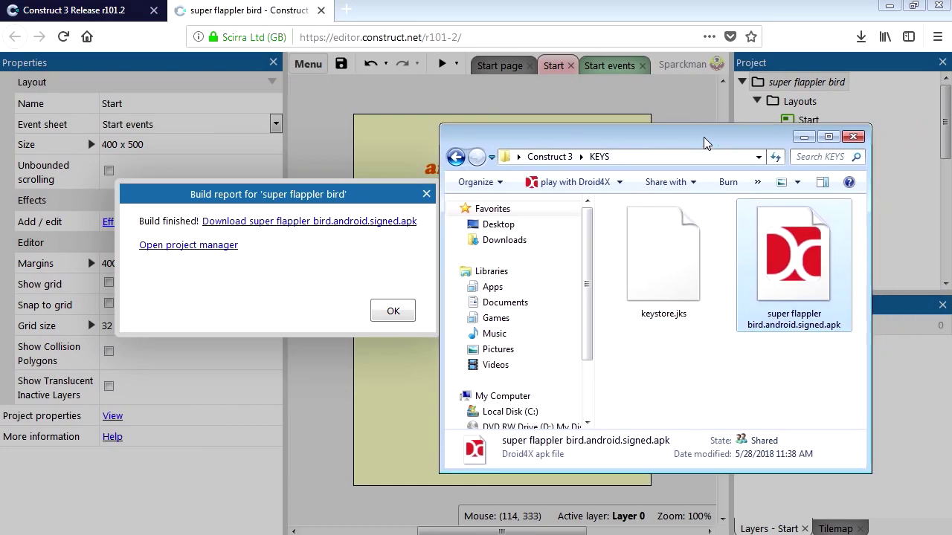
click(725, 378)
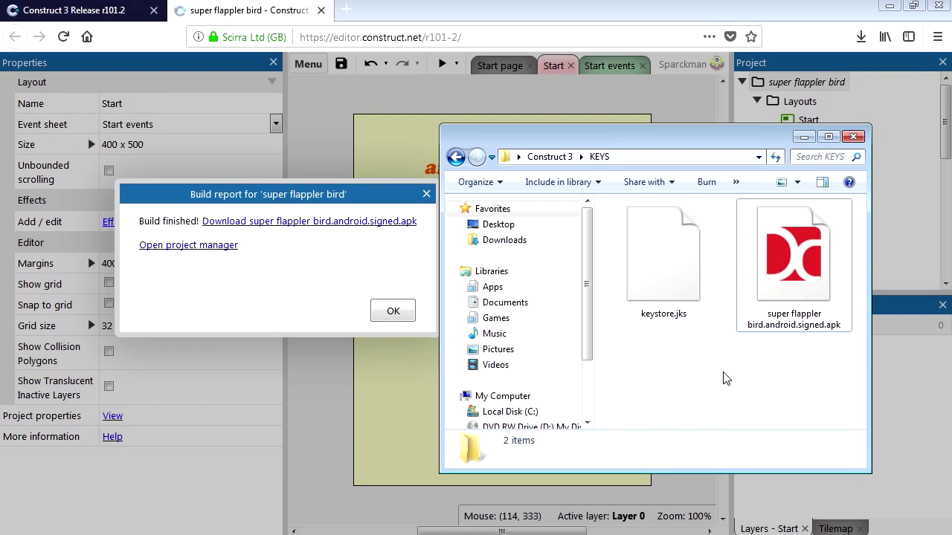